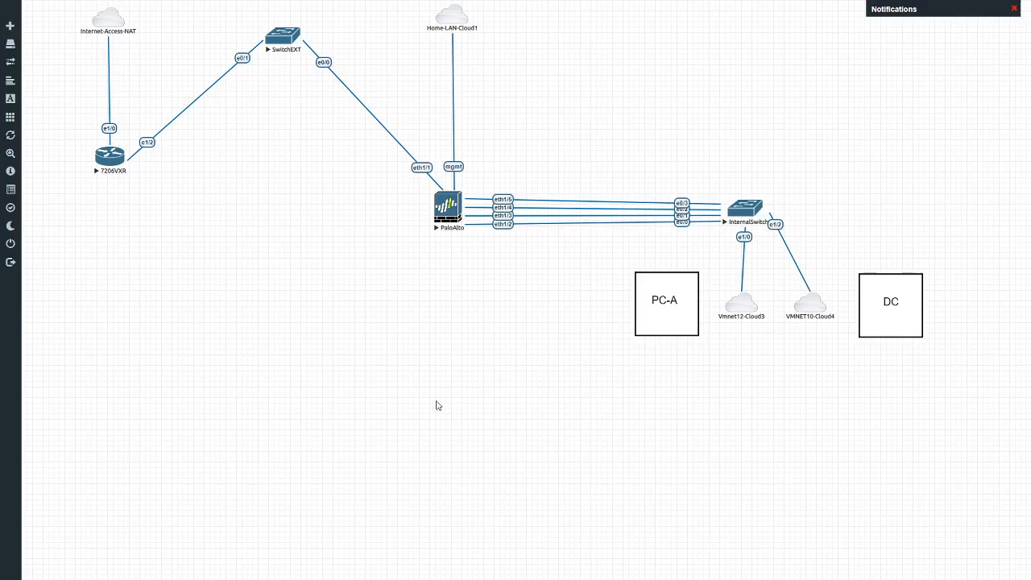
Switch to the Windows 10 PC, open Chrome and search Google for "cisco" to test internet access
key("ctrl+Tab")
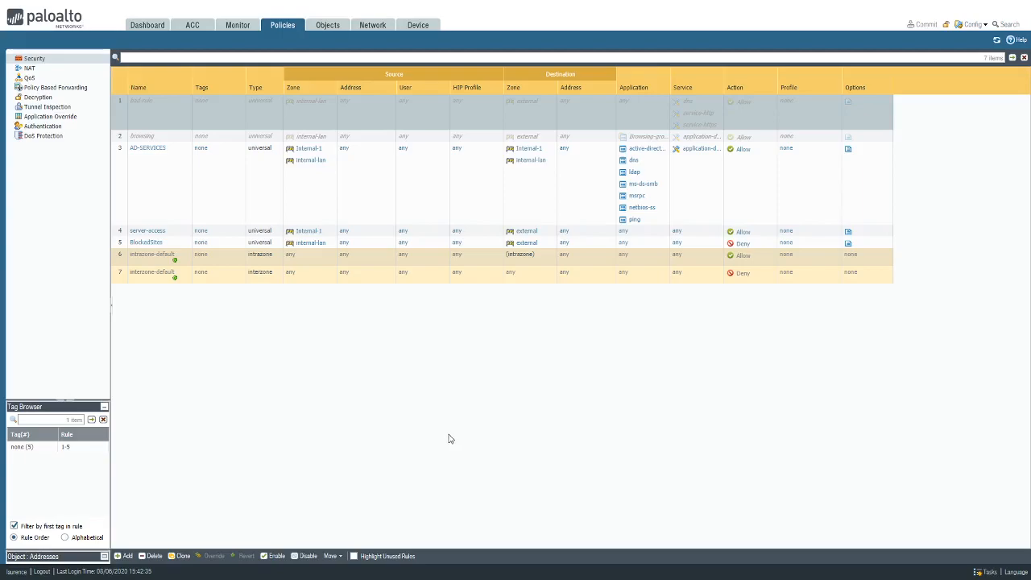
key("alt+Tab")
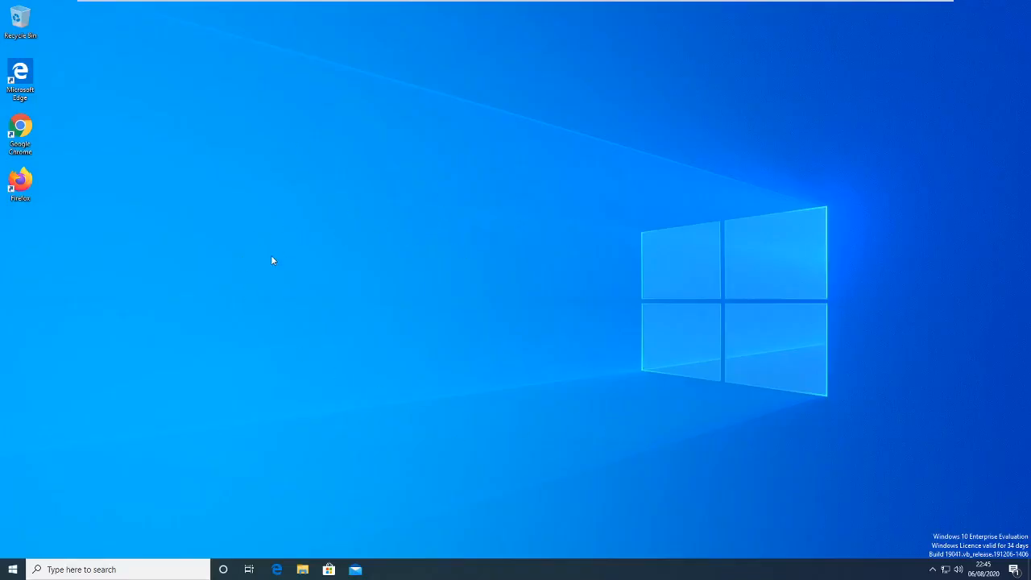
double_click(19, 124)
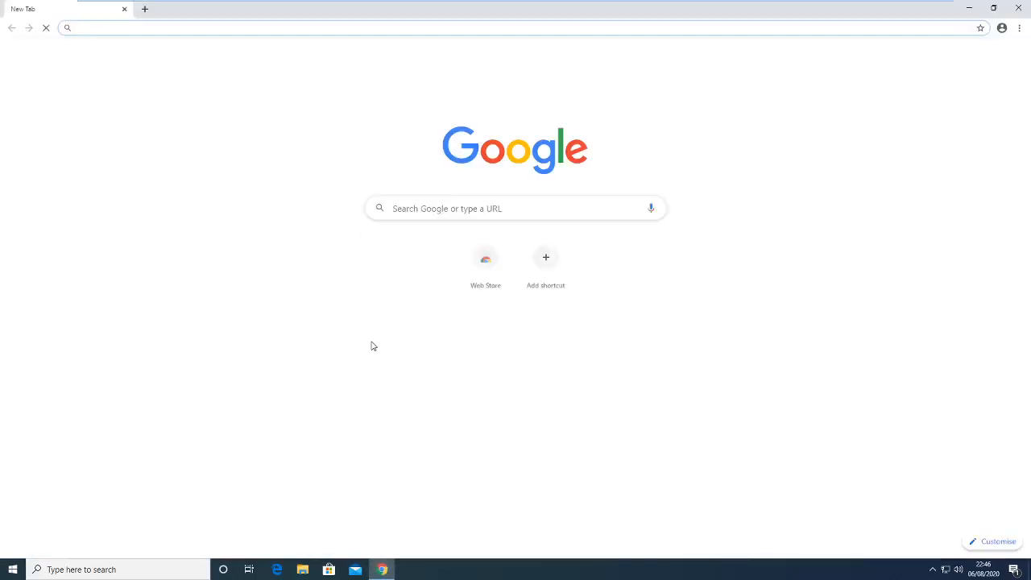
left_click(528, 210)
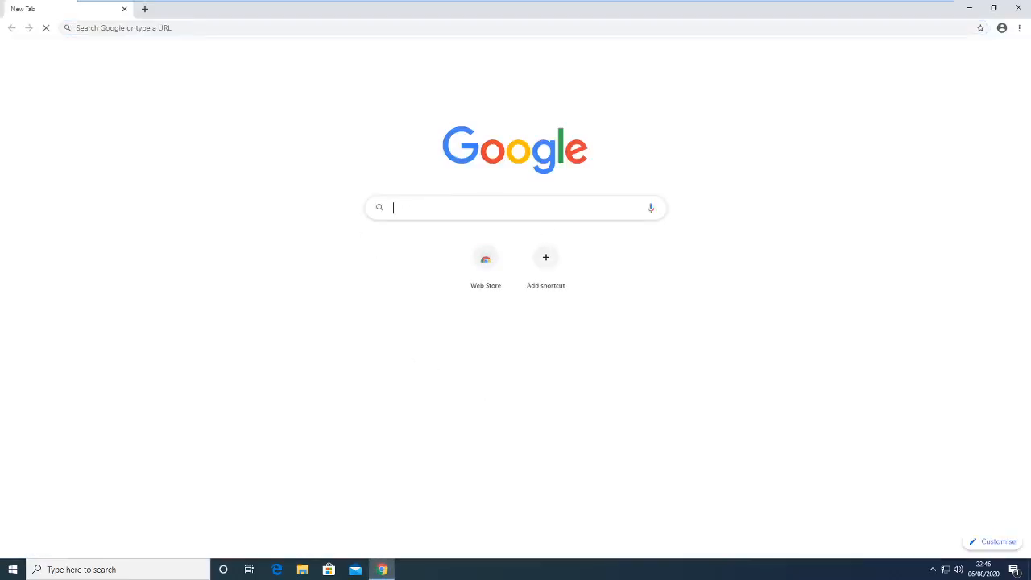
type("cisco")
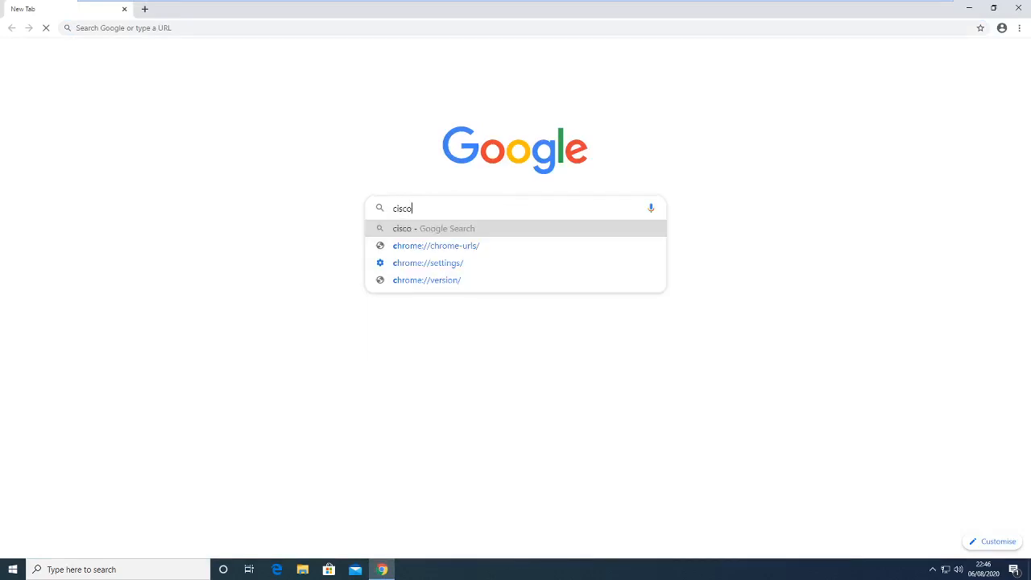
key("Return")
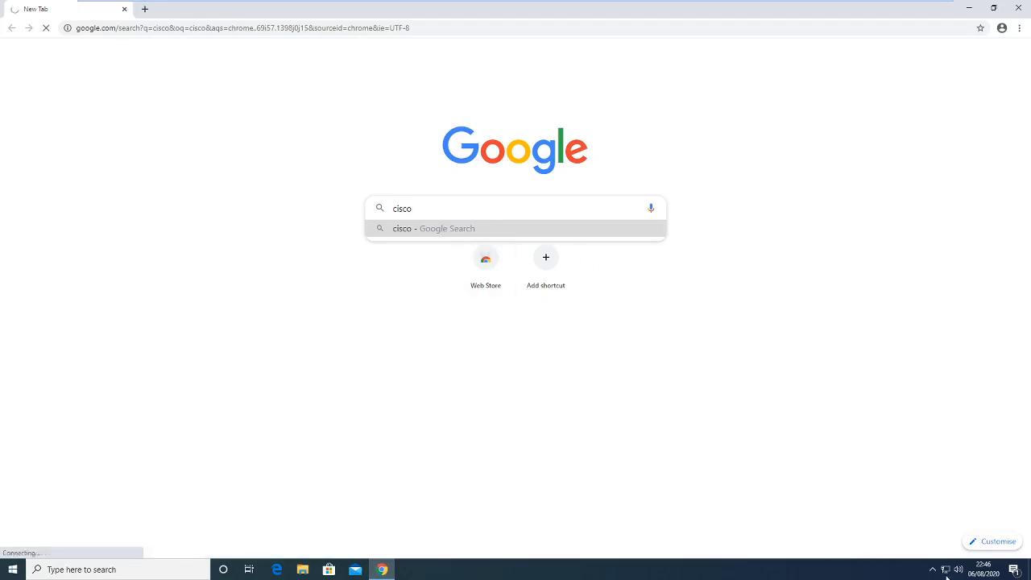
mouse_move(945, 567)
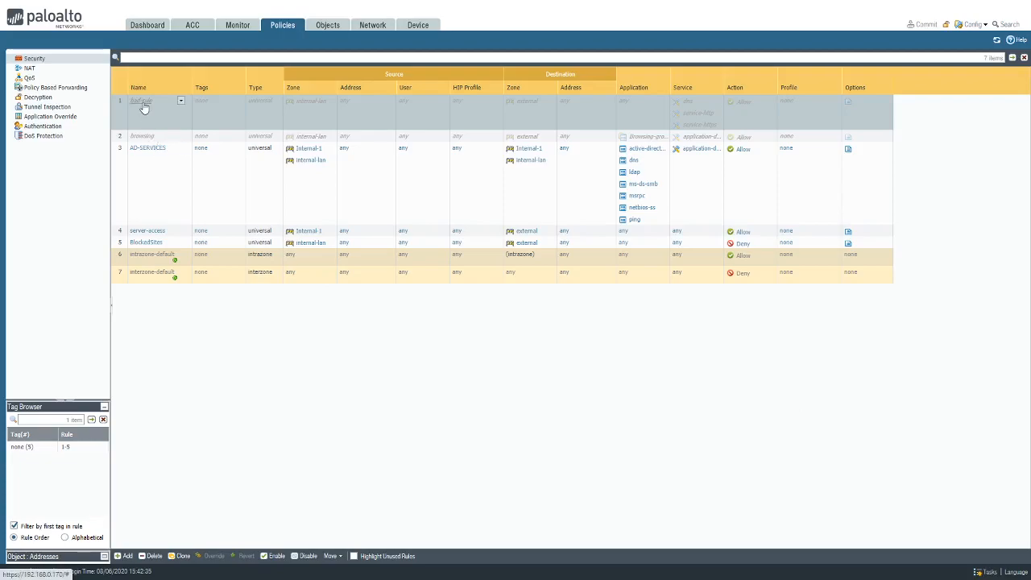
On the Palo Alto firewall, enable the security rule bad-rule and commit all changes
left_click(276, 557)
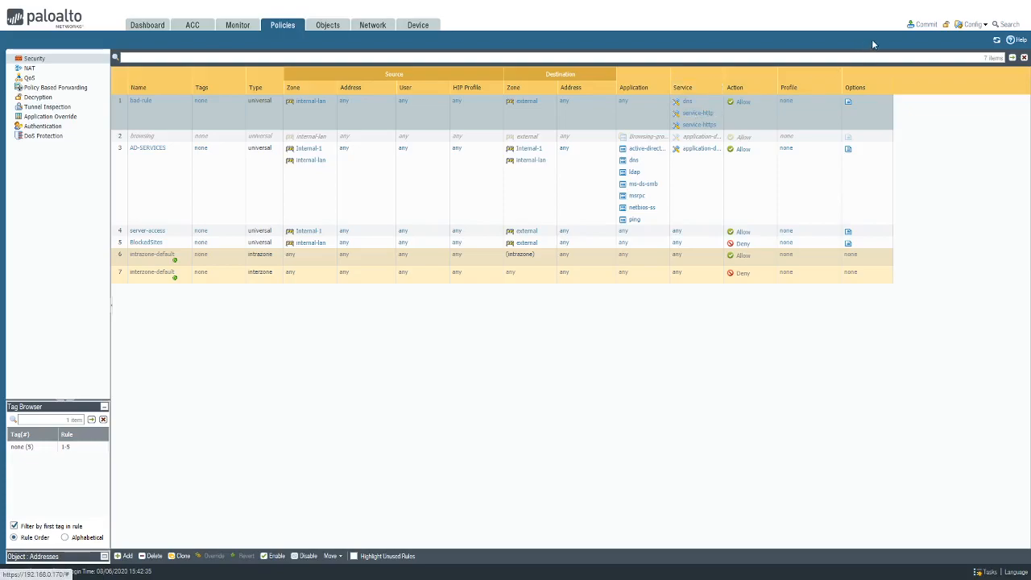
left_click(923, 25)
left_click(619, 414)
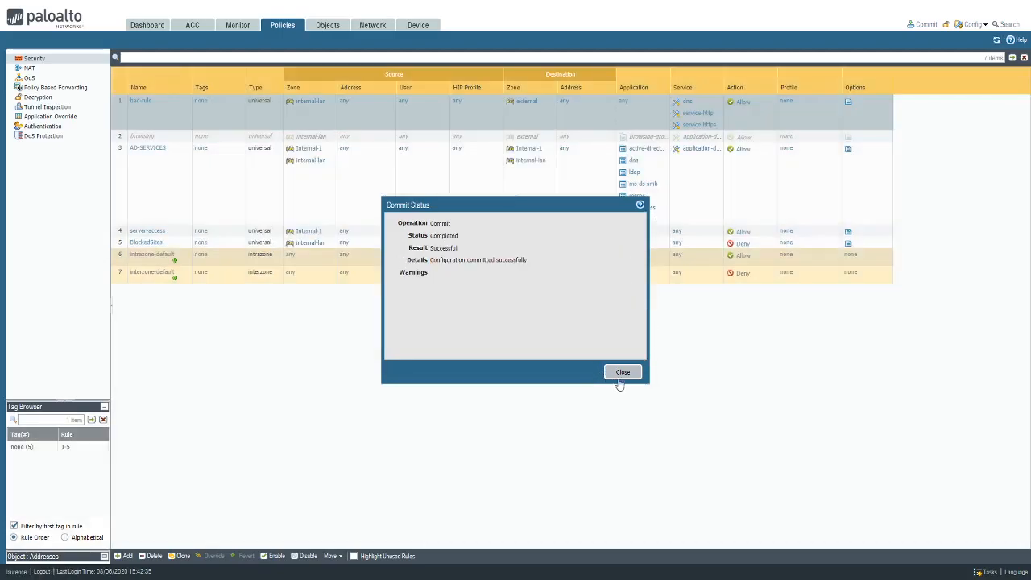
left_click(621, 372)
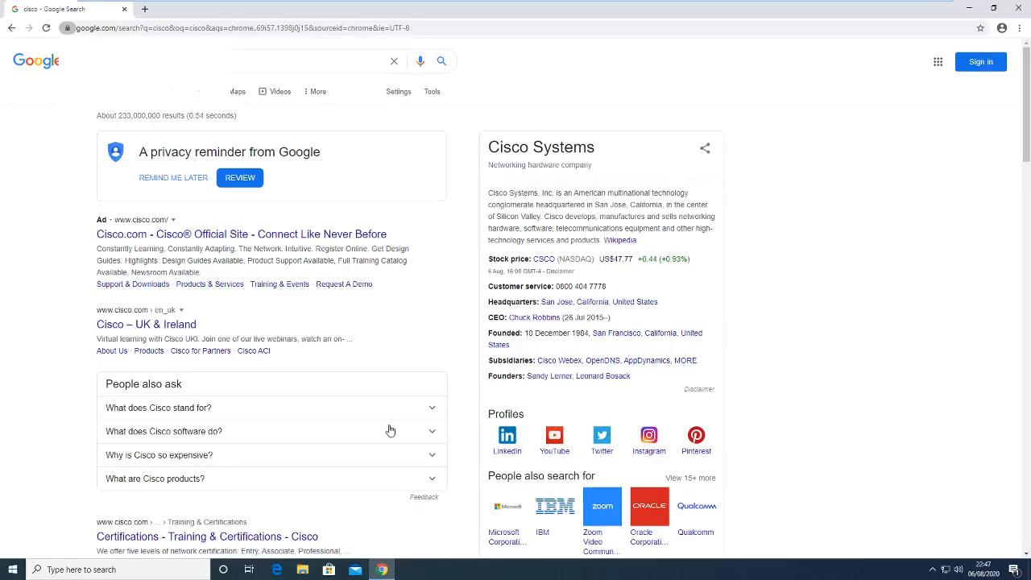
On the Windows PC, open Cisco's official site from the results, accept cookies, view the Design Guides page, and close Chrome
left_click(262, 235)
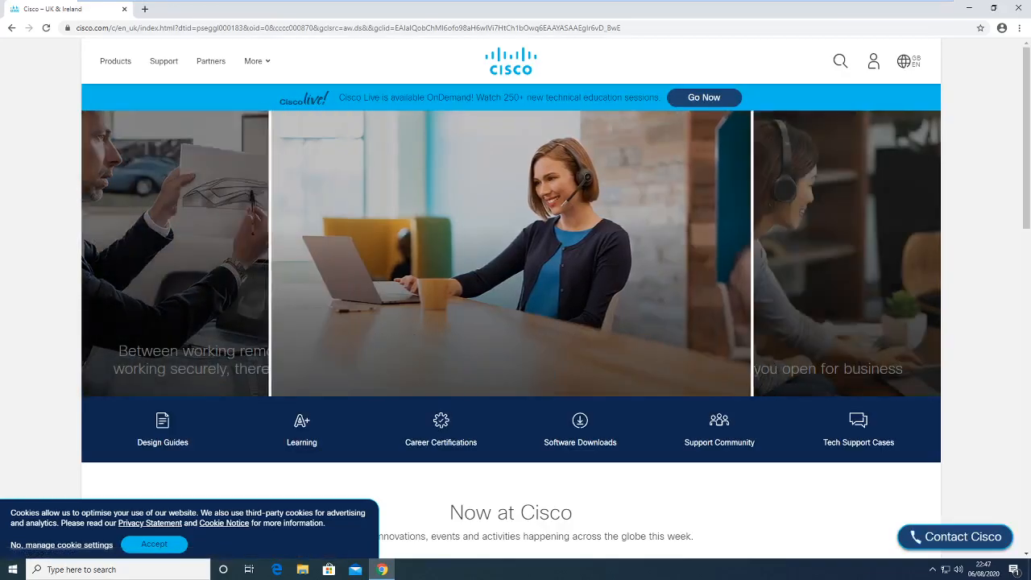
left_click(154, 544)
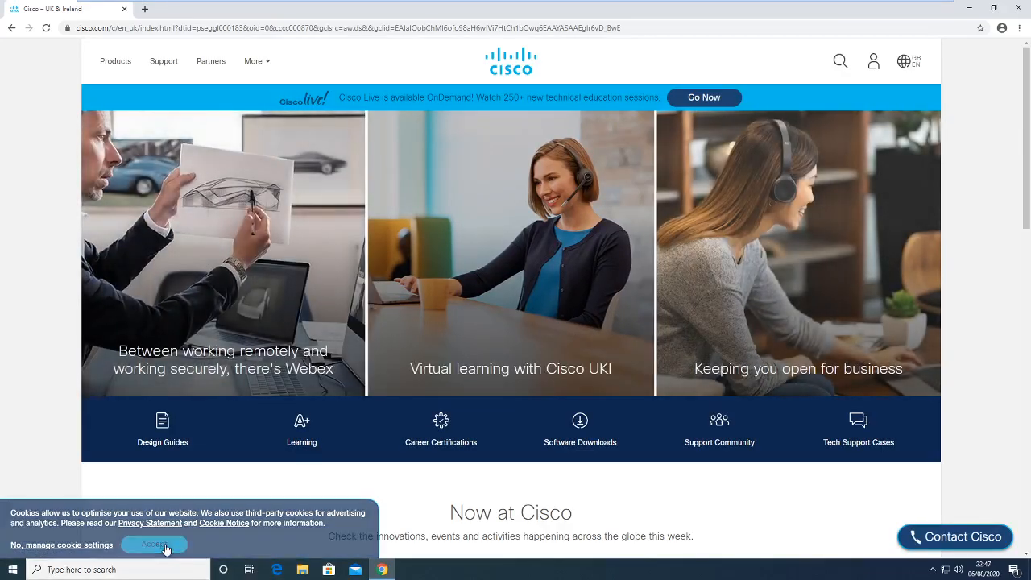
left_click(168, 418)
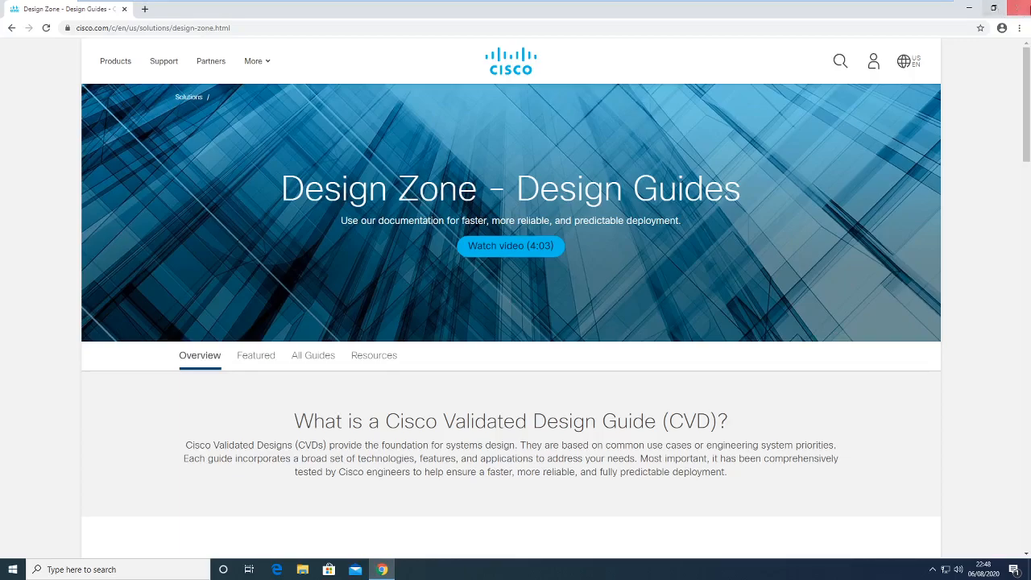
left_click(1022, 9)
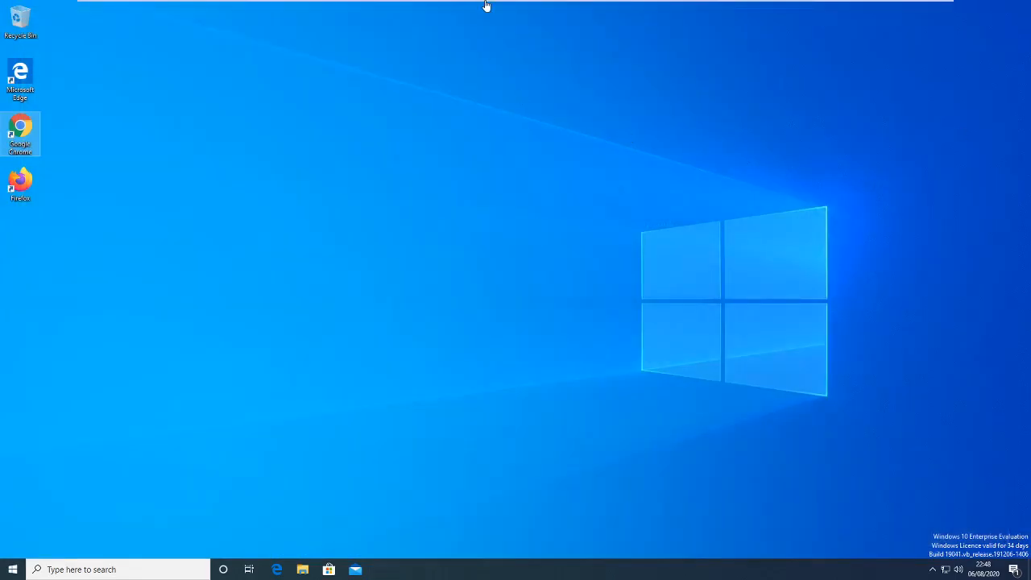
Back on the firewall, disable the security rule bad-rule and enable the browsing rule
mouse_move(486, 6)
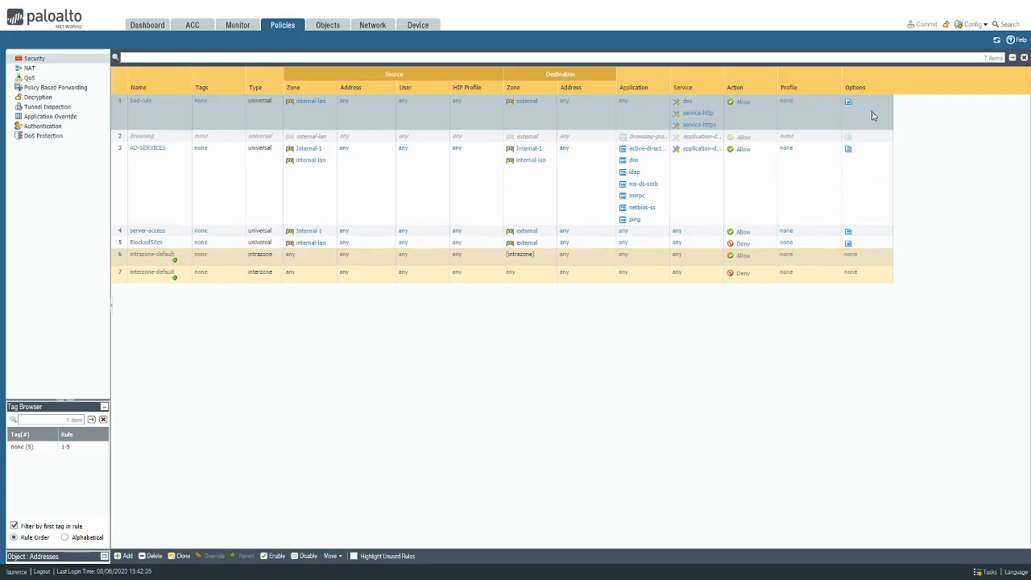
left_click(307, 557)
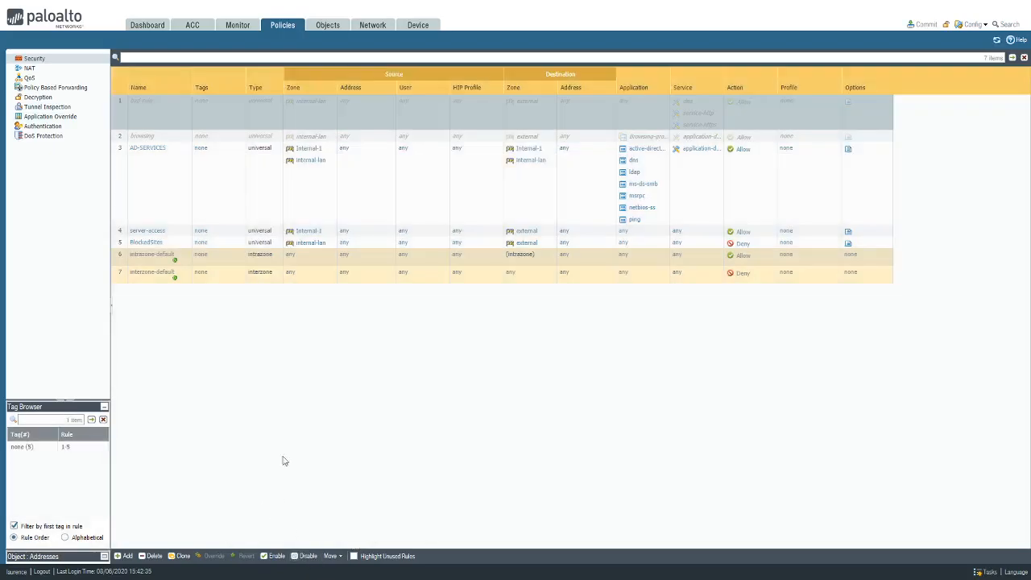
left_click(114, 142)
left_click(274, 557)
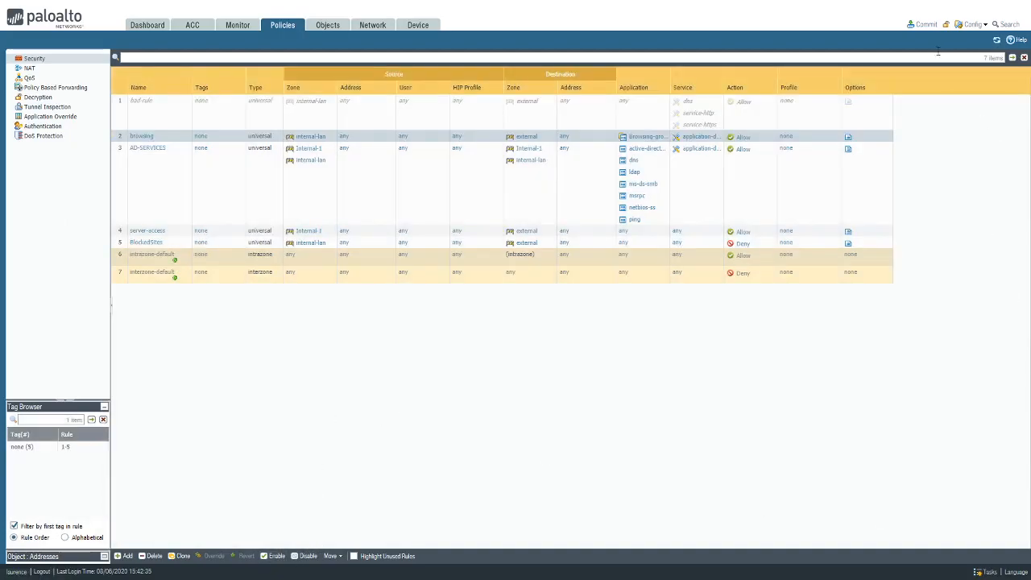
Commit all firewall changes, review the commit warnings, and close the commit status
left_click(925, 25)
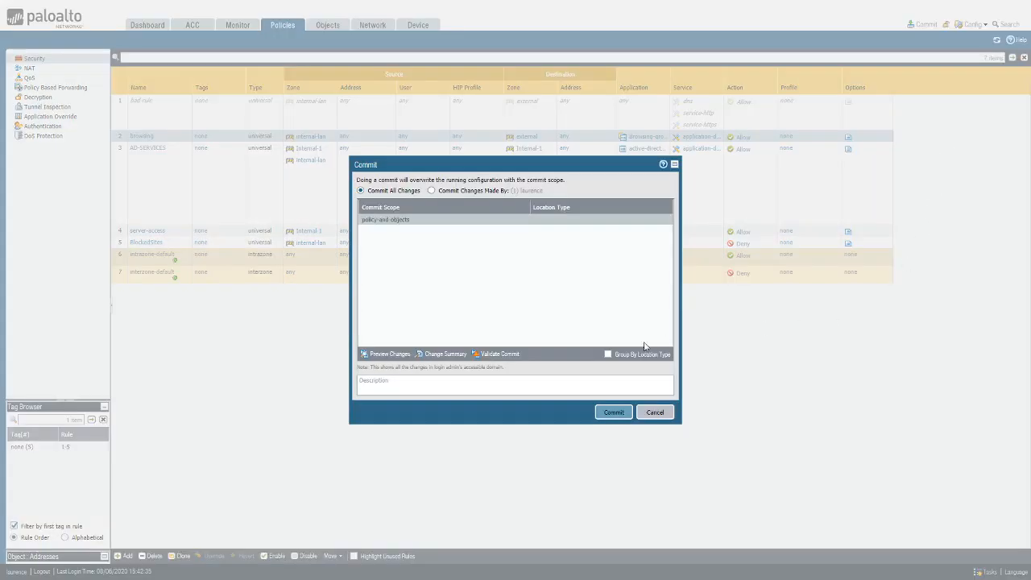
left_click(614, 412)
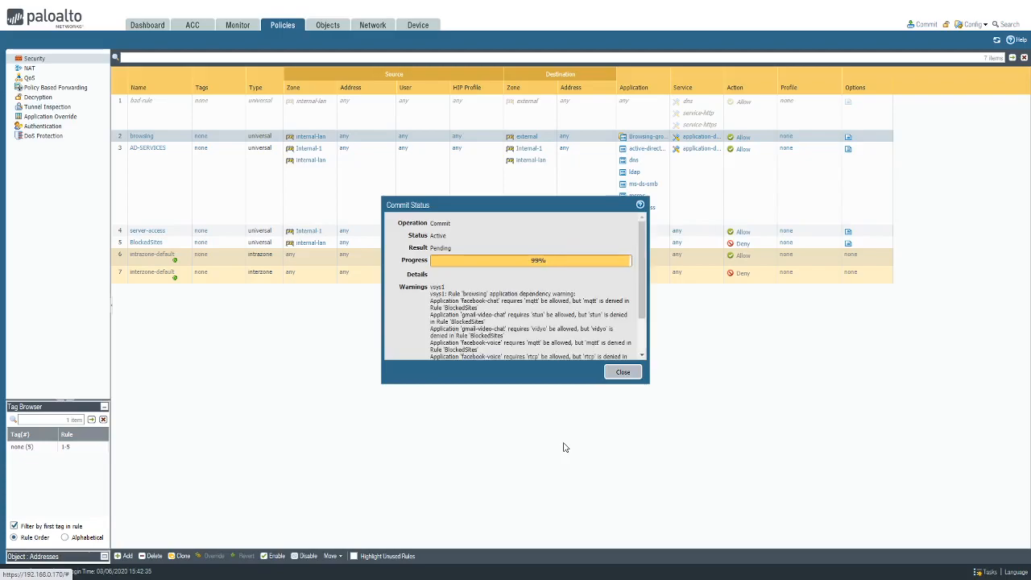
left_click_drag(642, 310, 641, 337)
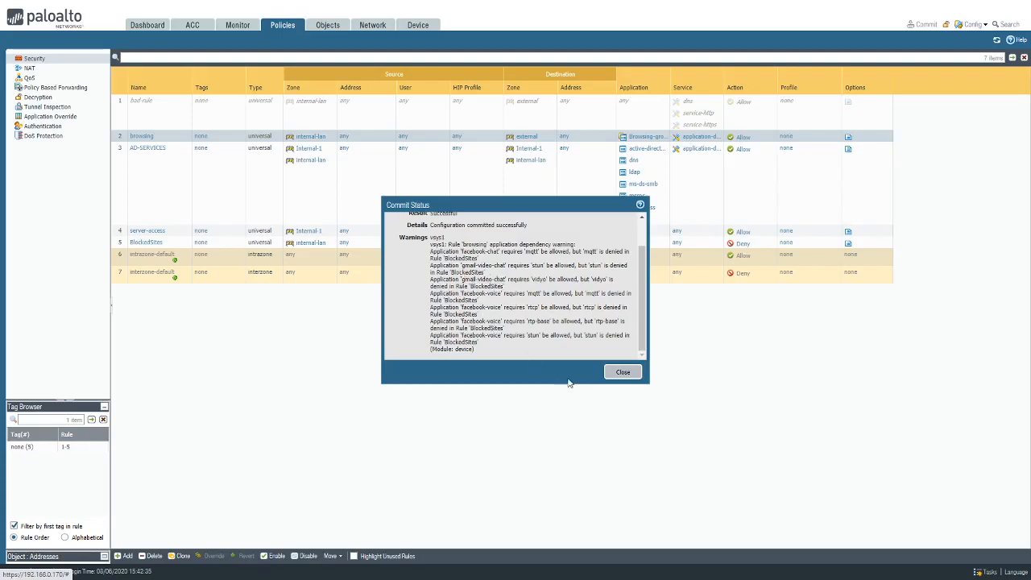
left_click(623, 372)
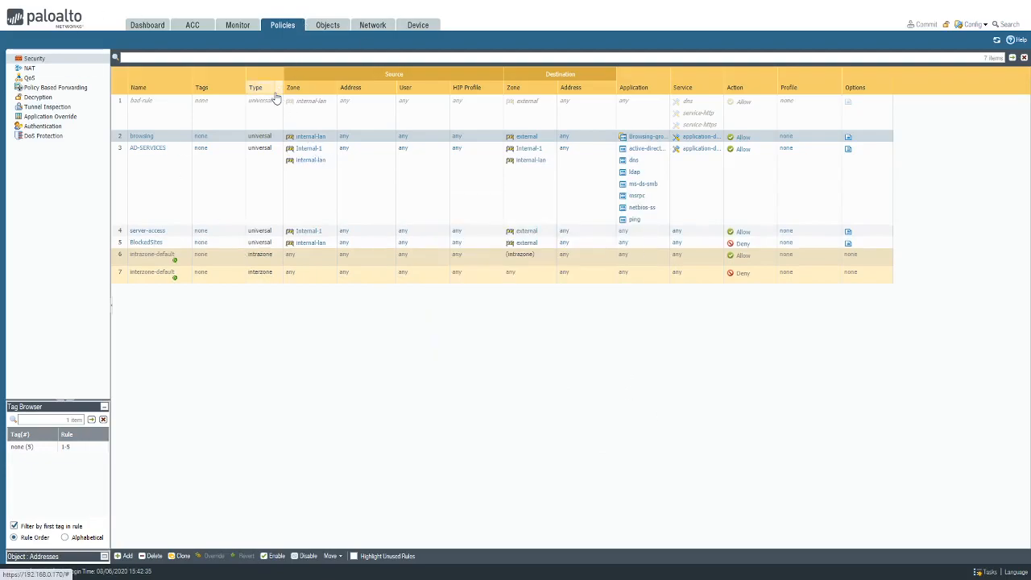
Open the application group Browsing-group in the firewall objects, review its member applications, and close it
left_click(328, 25)
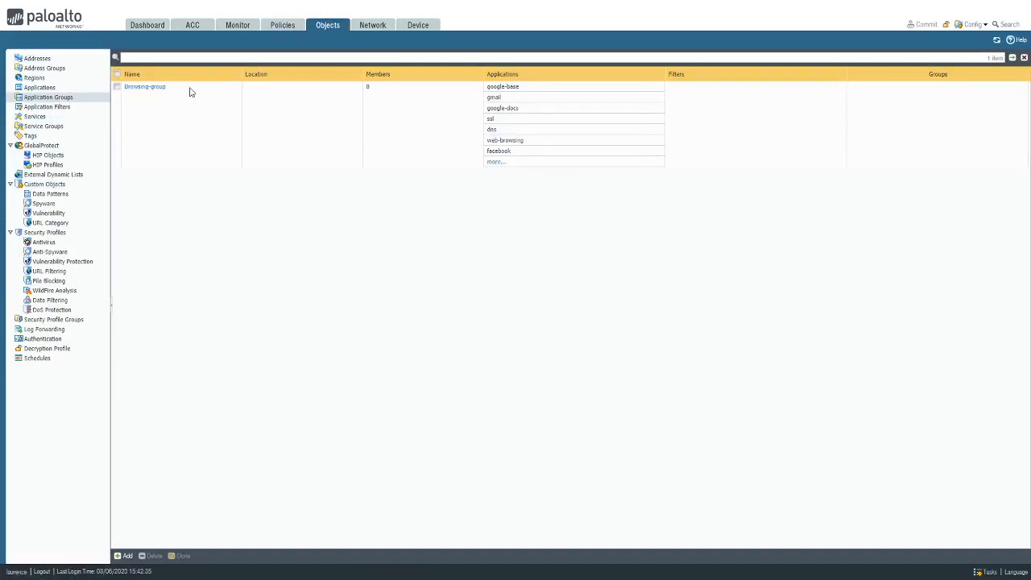
left_click(135, 87)
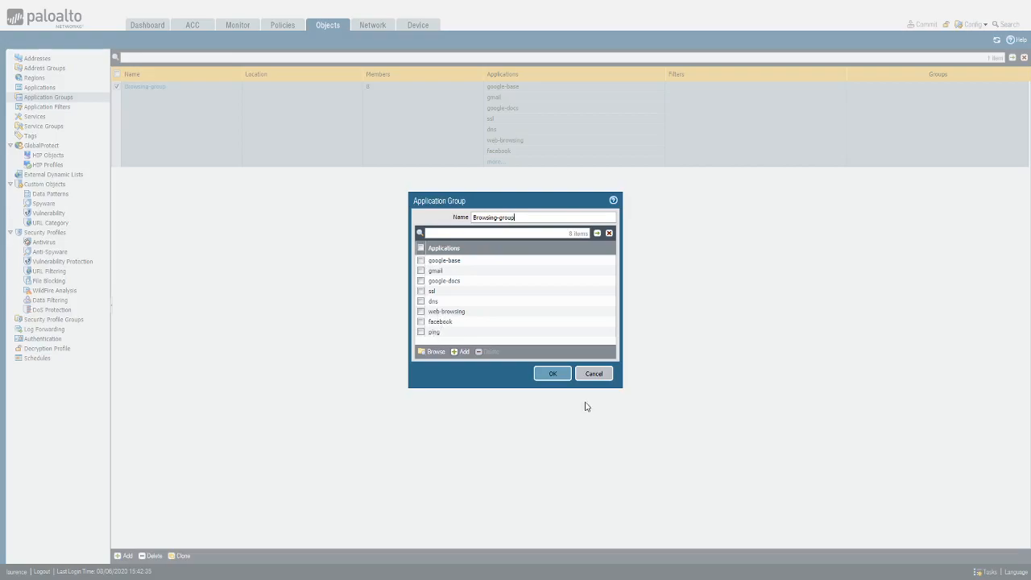
left_click(554, 375)
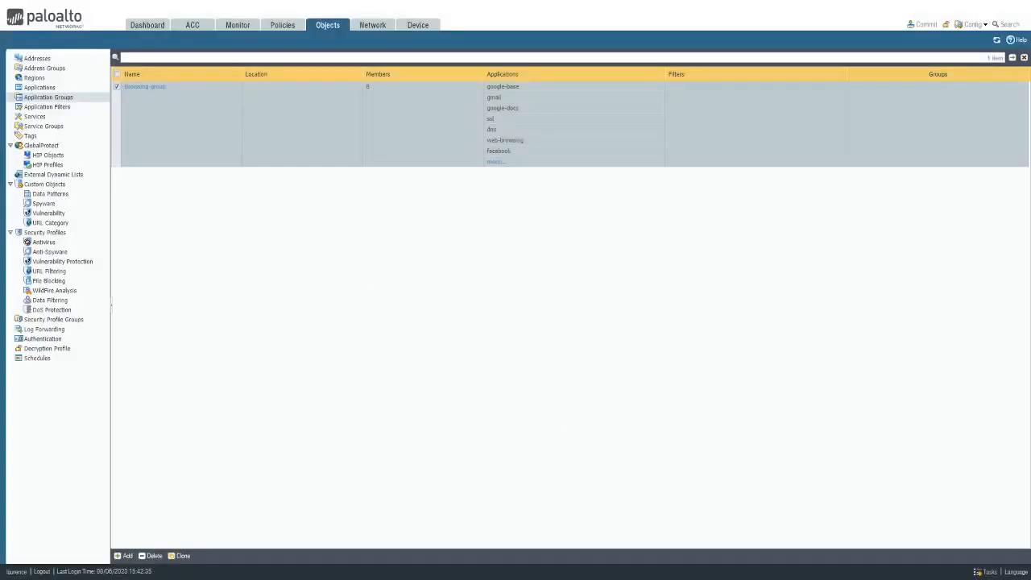
Start a new application group named test-group and open the application browser for choosing its members
left_click(126, 556)
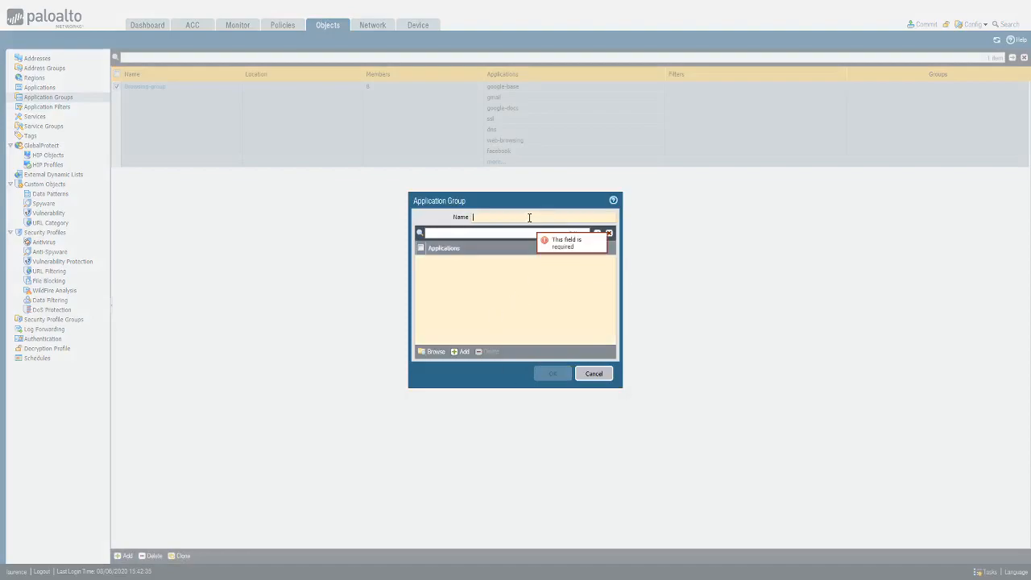
type("test-group")
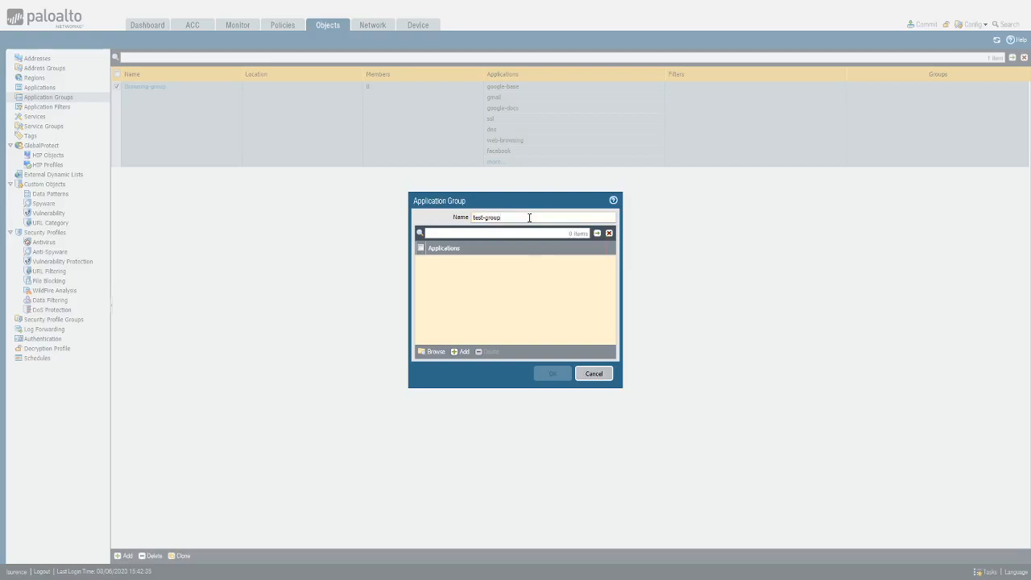
left_click(434, 352)
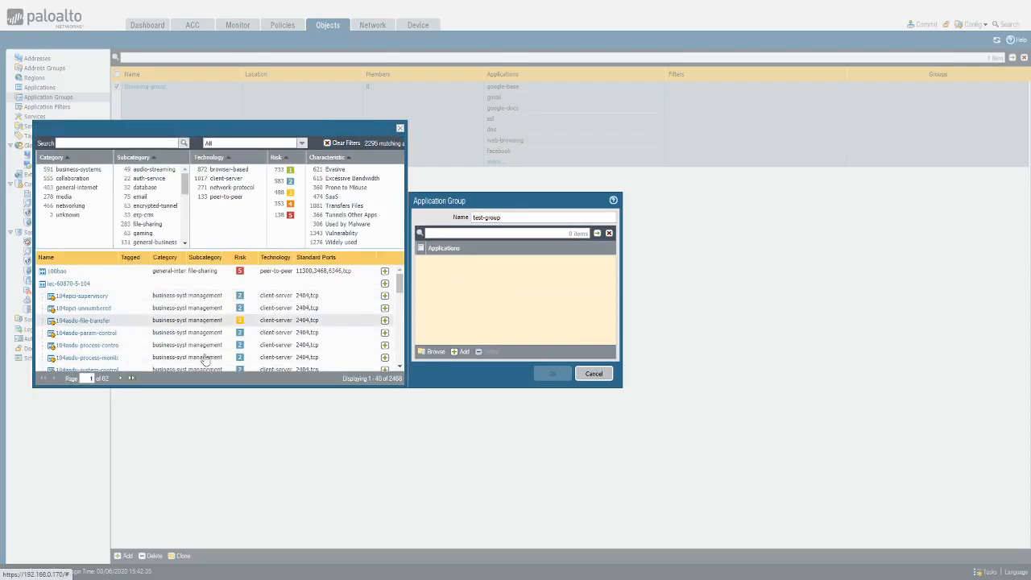
Search the applications for web-browsing and page through the results to locate the web-browsing application
left_click(143, 143)
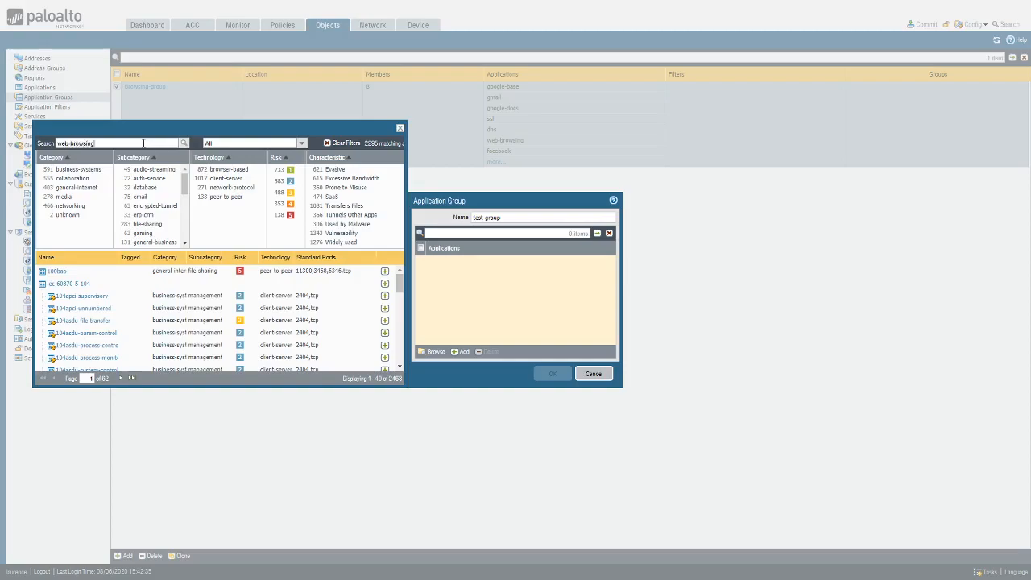
left_click(184, 143)
scroll(97, 342, "down", 10)
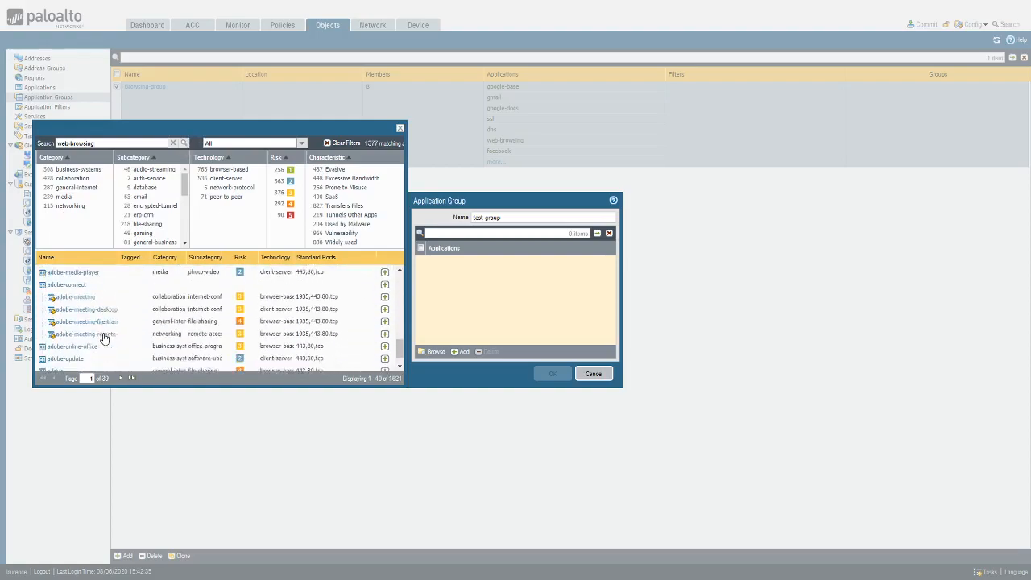
left_click(133, 378)
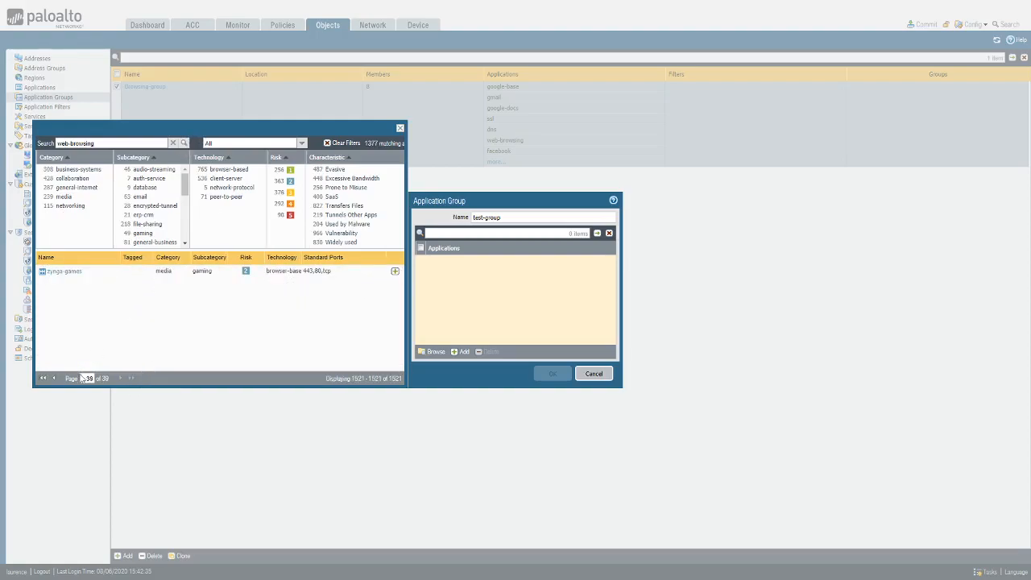
left_click(54, 378)
left_click(54, 379)
left_click(54, 380)
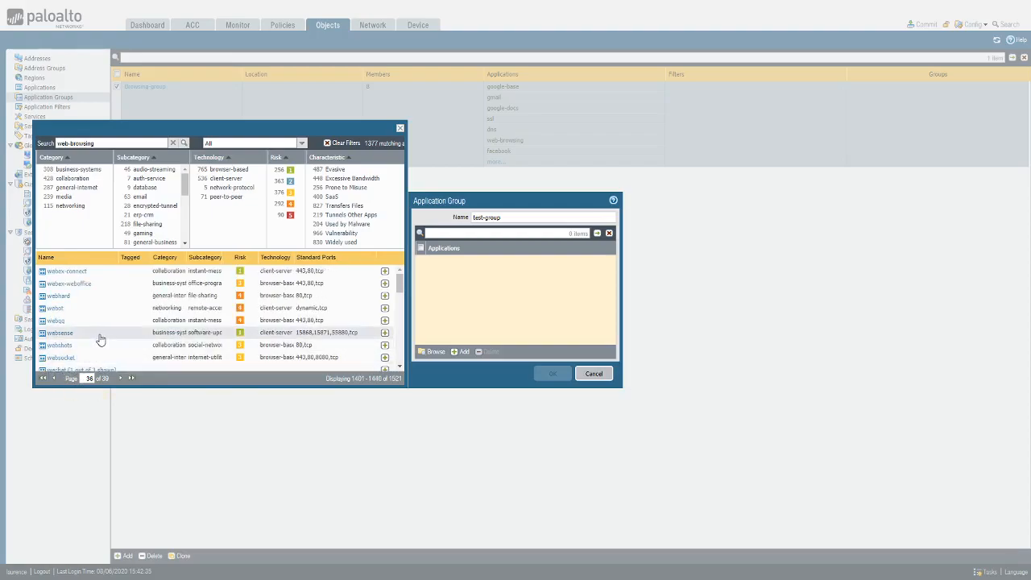
scroll(100, 340, "down", 3)
scroll(99, 340, "up", 3)
scroll(100, 340, "down", 3)
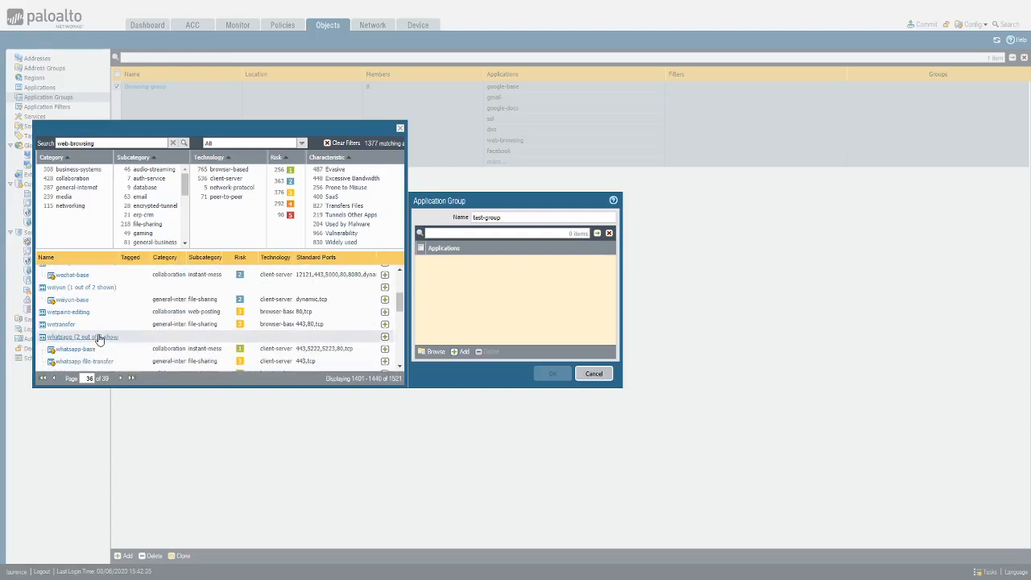
left_click(54, 378)
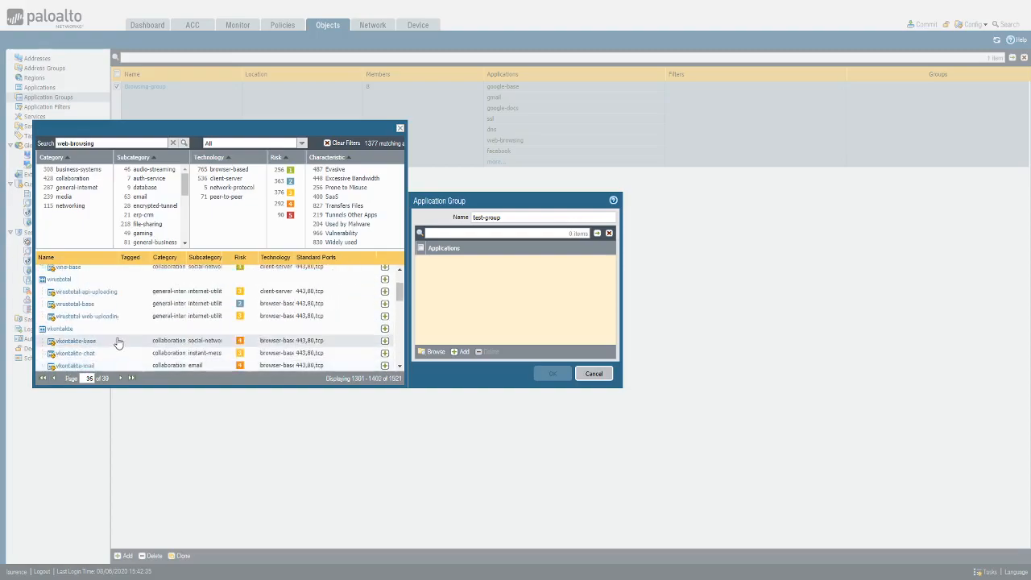
scroll(116, 340, "down", 3)
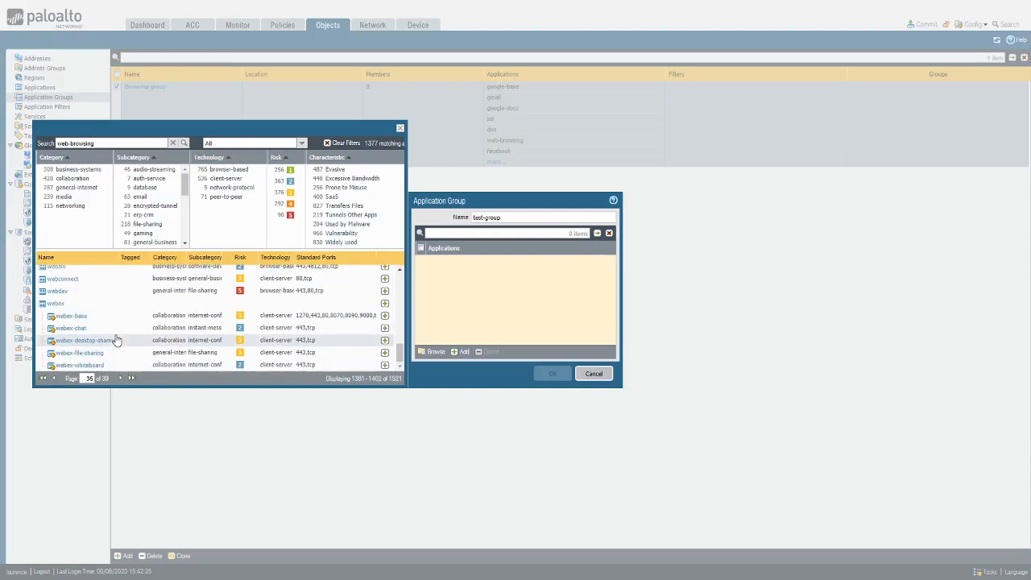
scroll(108, 339, "up", 3)
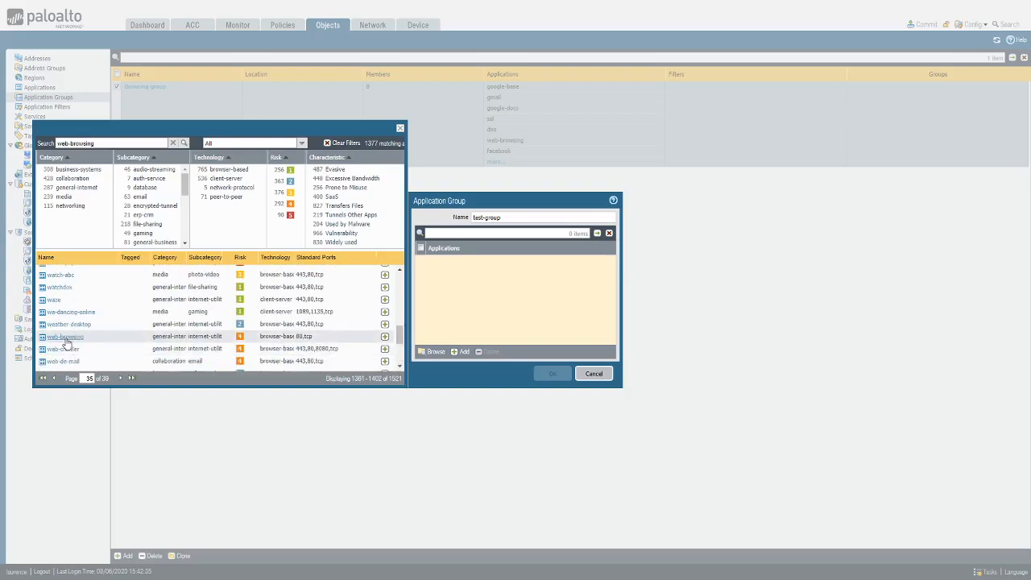
Review the description and deny action in the web-browsing application's details, close them, and add web-browsing to test-group
left_click(66, 338)
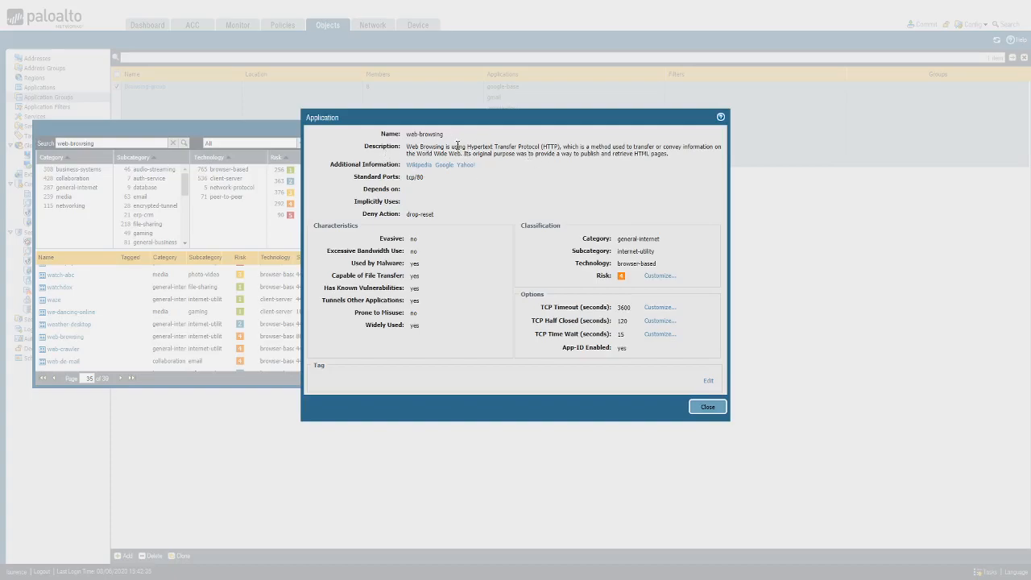
left_click_drag(409, 147, 673, 157)
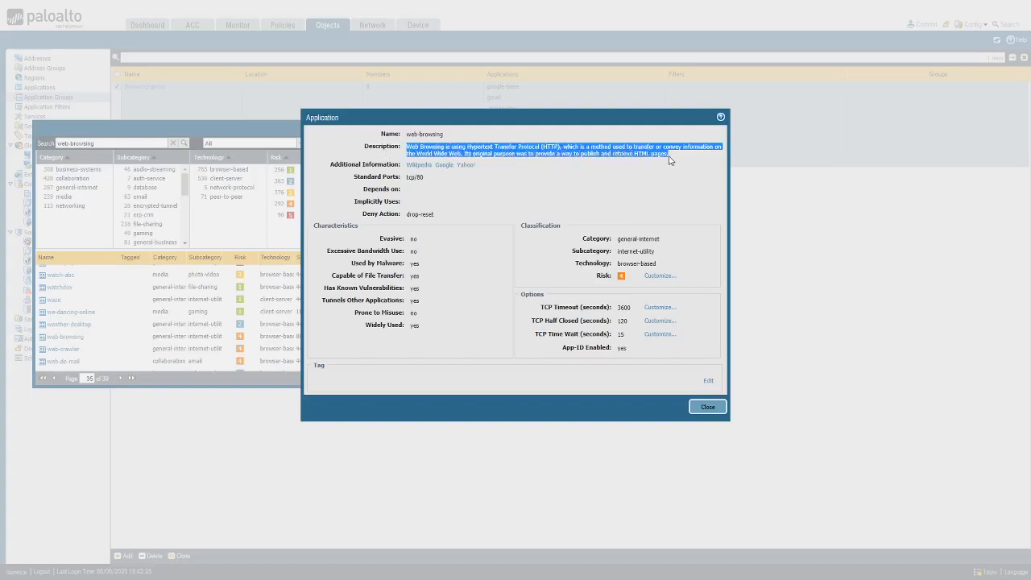
left_click(436, 189)
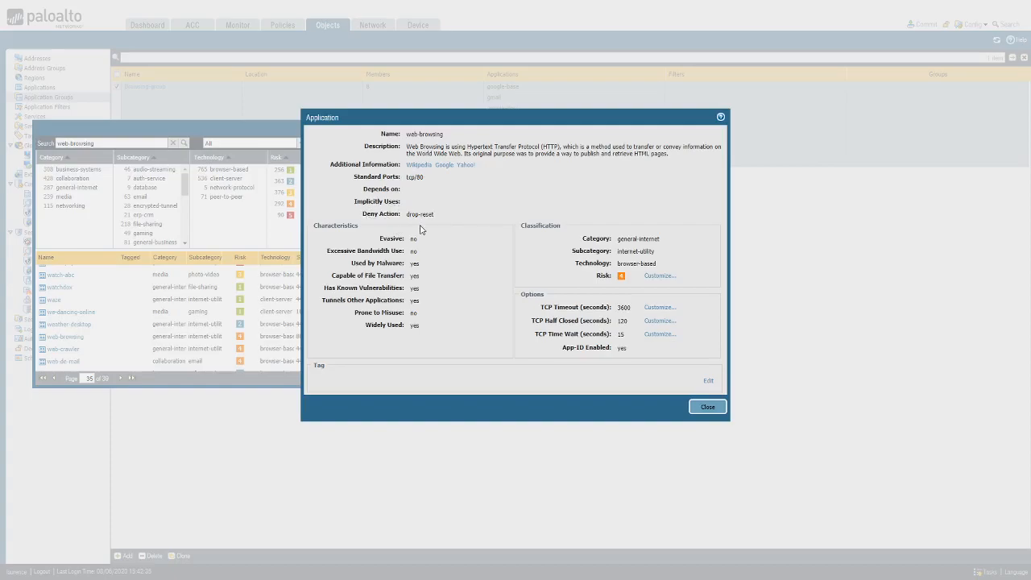
left_click_drag(407, 215, 439, 217)
left_click(706, 407)
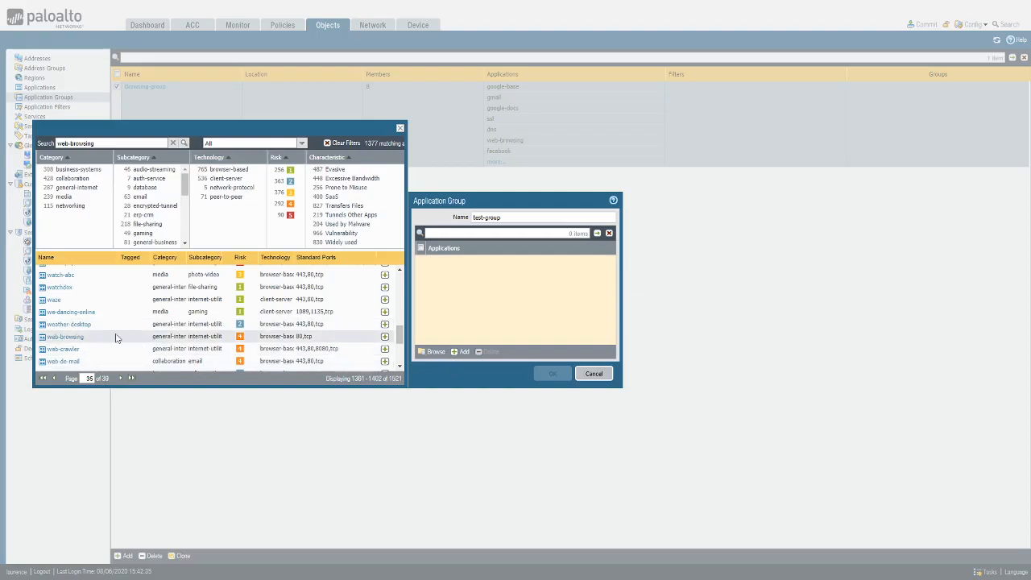
left_click(384, 338)
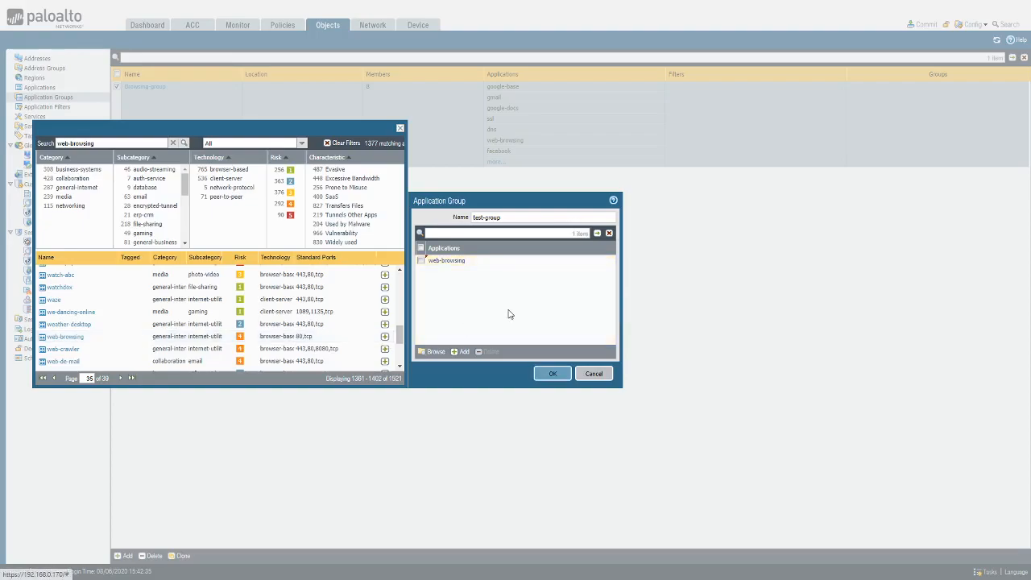
Search the application browser for gmail, review the details of the gmail-drive application, and close them
scroll(156, 319, "down", 2)
scroll(157, 331, "up", 5)
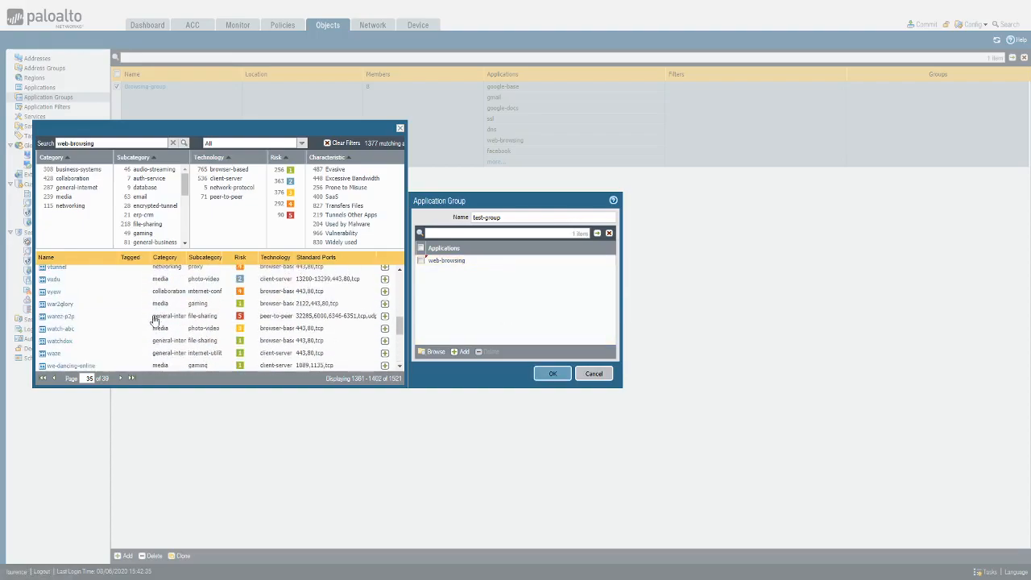
left_click_drag(105, 144, 28, 147)
type("gm")
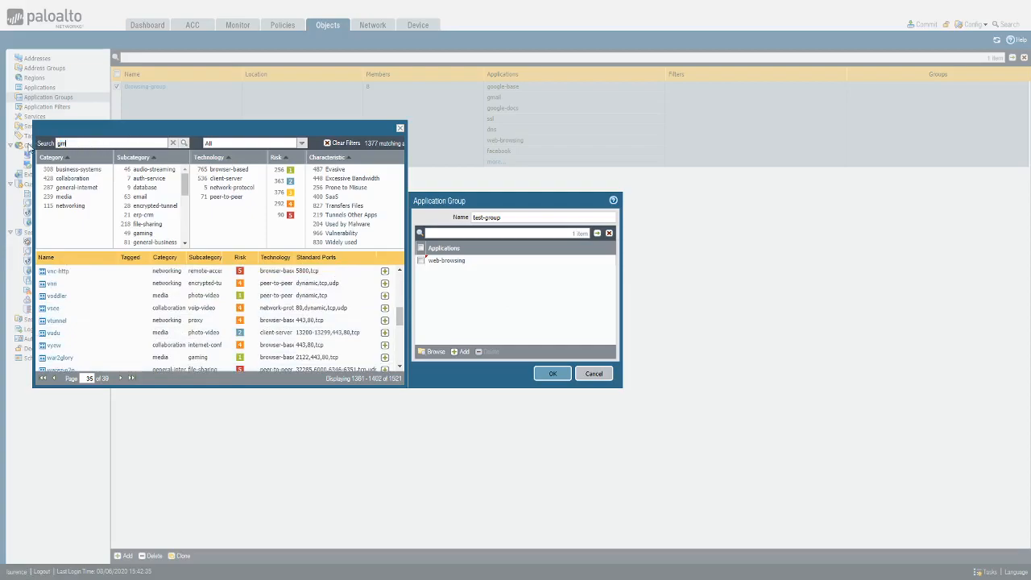
type("ail")
left_click(184, 143)
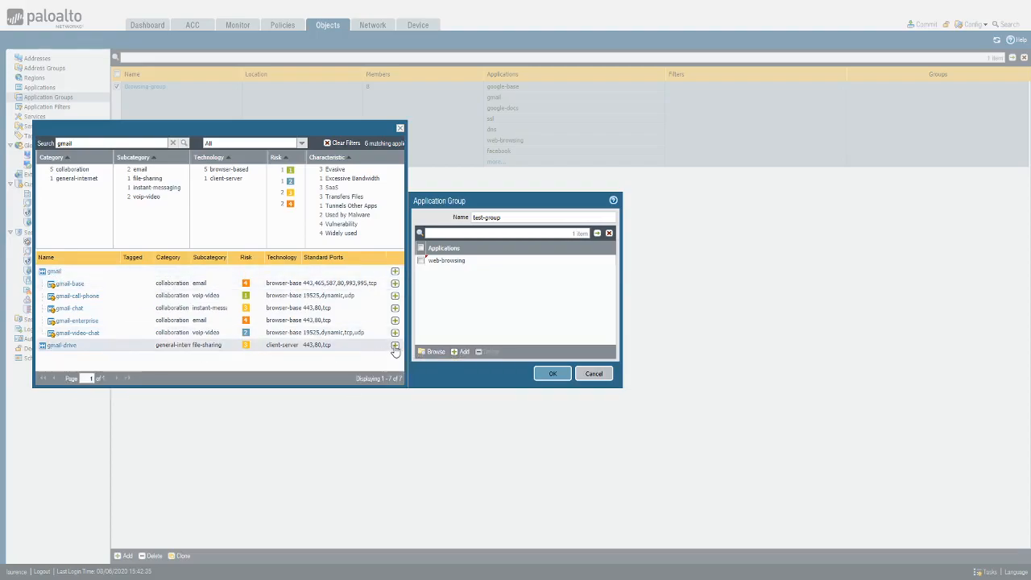
left_click(305, 346)
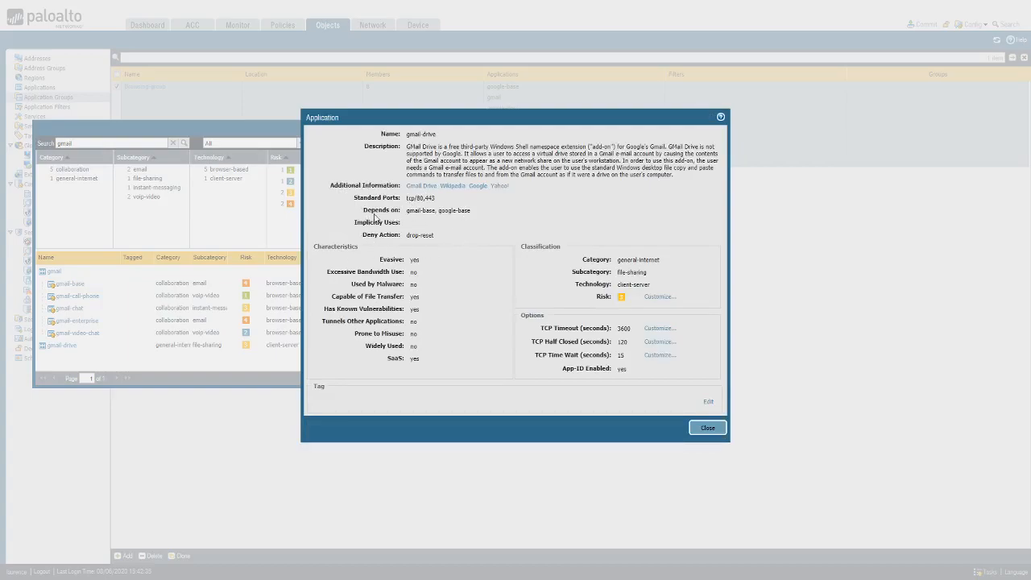
left_click(710, 431)
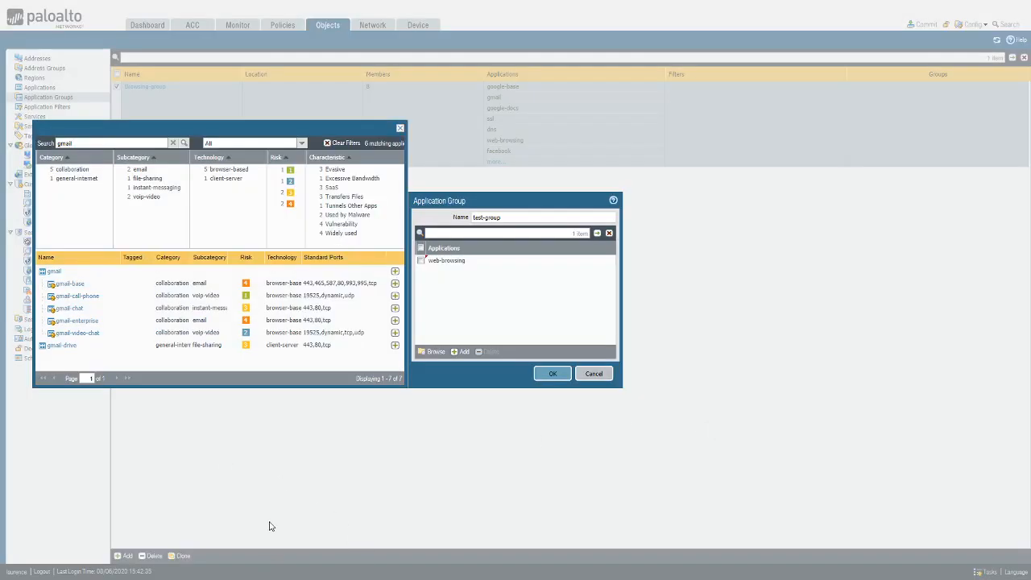
Add the gmail application to test-group, then close the application browser and discard the new group
left_click(394, 270)
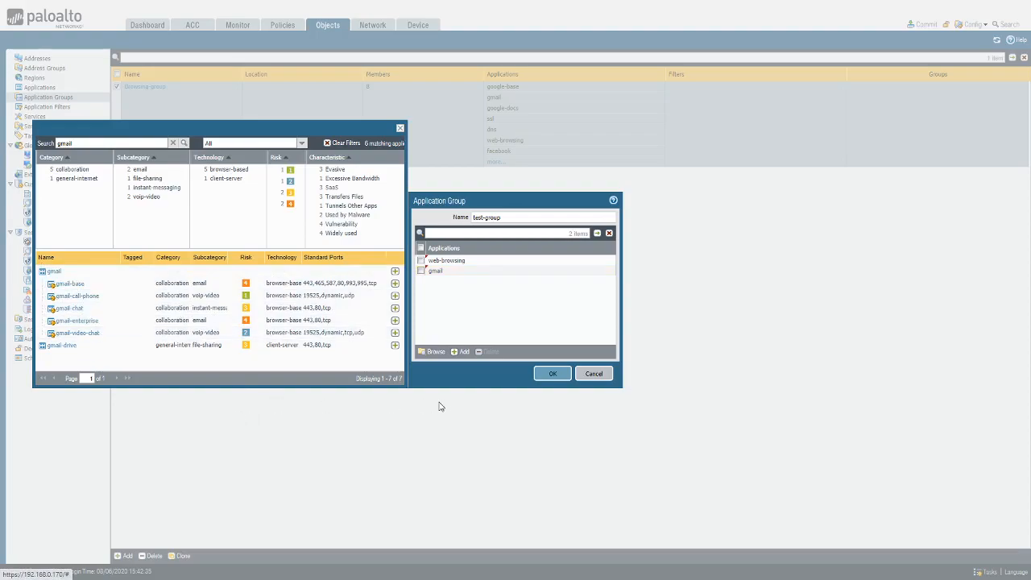
left_click(399, 128)
left_click(594, 373)
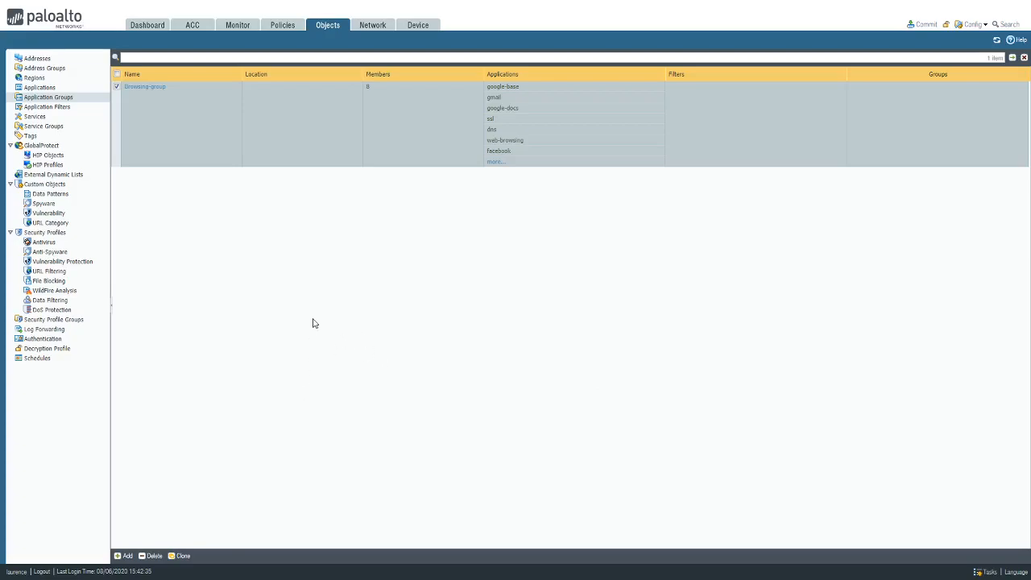
Show the security policy rules, commit all firewall changes, and close the commit status
left_click(286, 26)
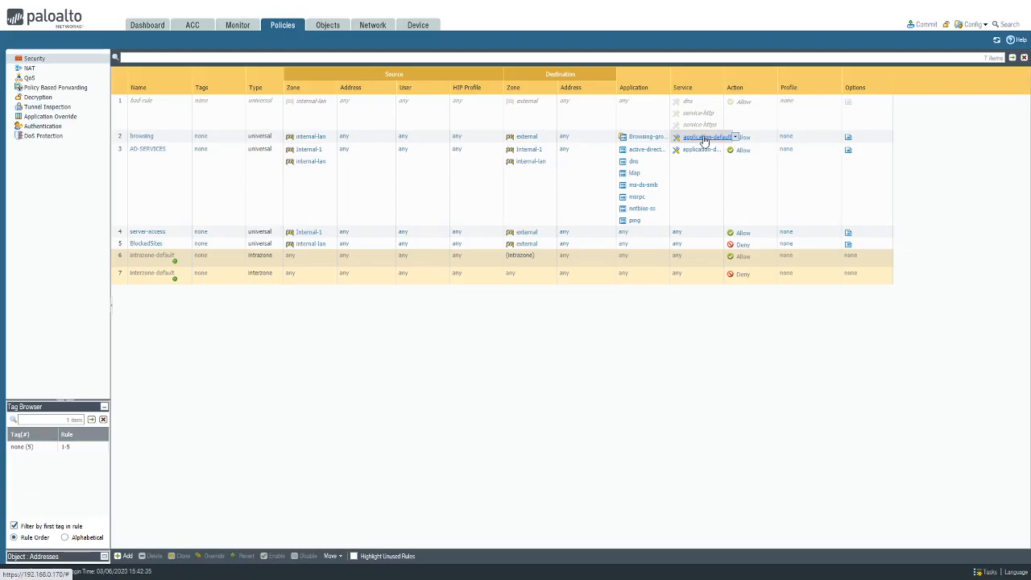
left_click(924, 24)
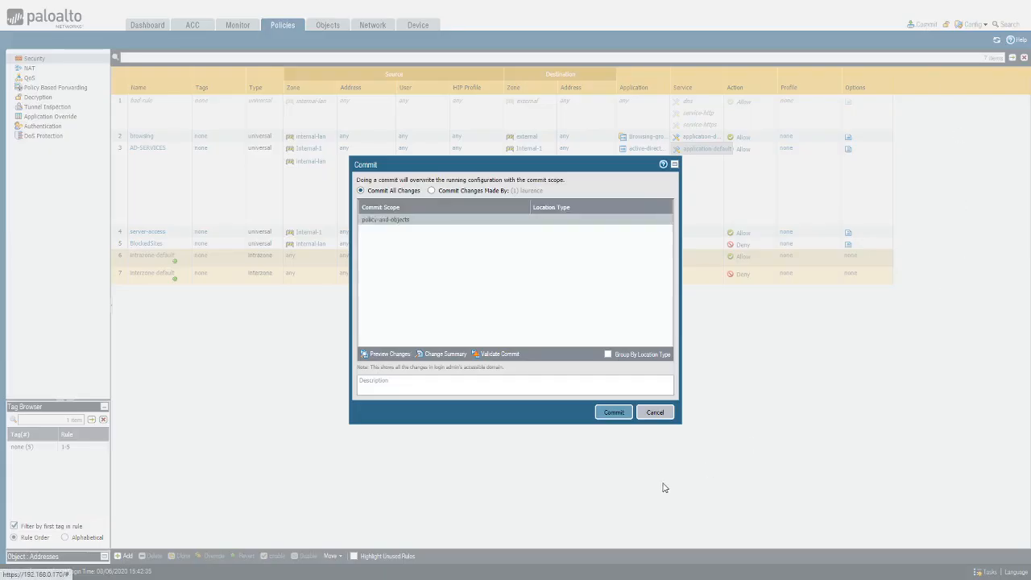
left_click(613, 413)
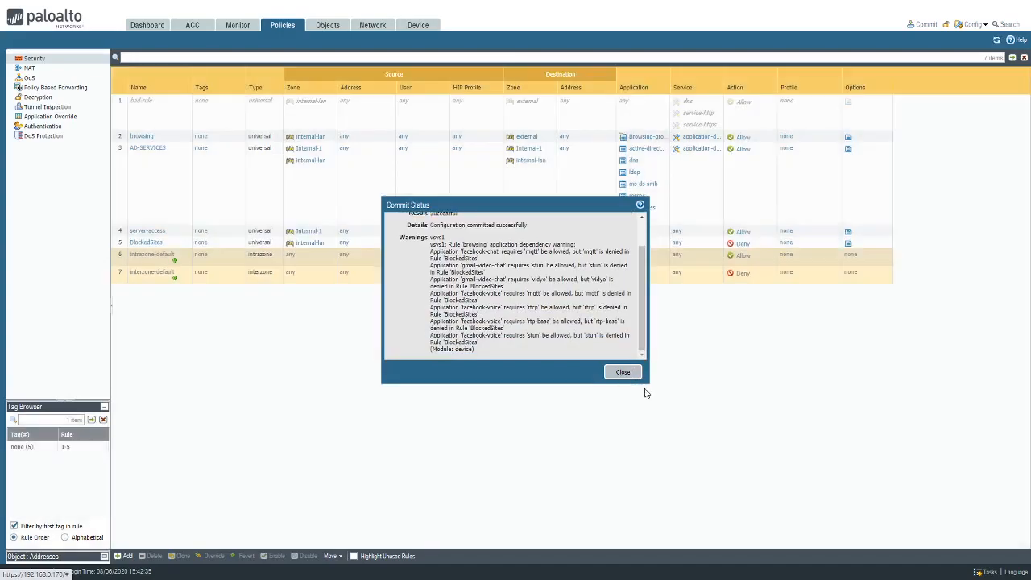
left_click(625, 375)
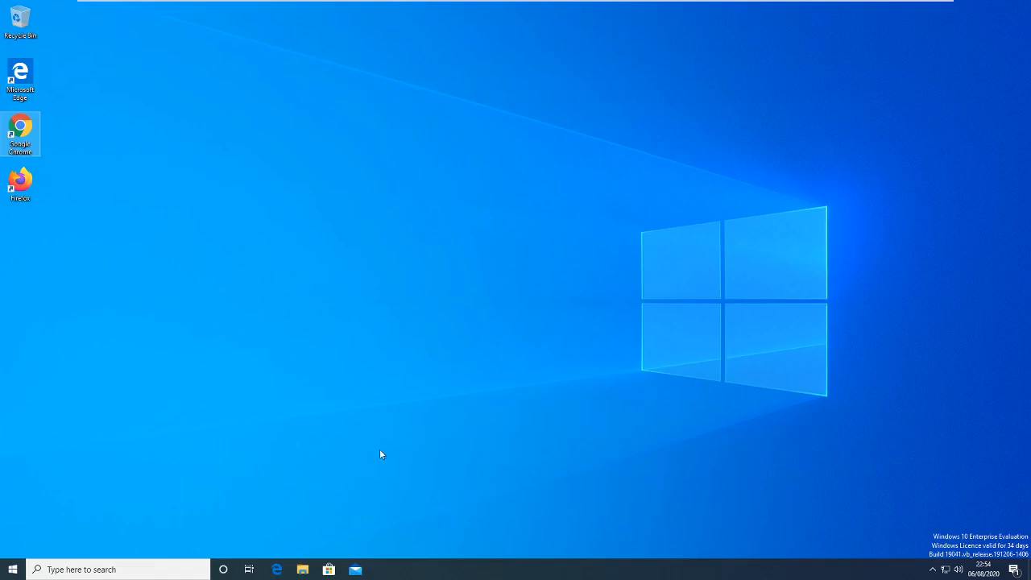
On the Windows PC, open Google Chrome, search for cisco, and open the Cisco – UK & Ireland website
left_click(391, 352)
double_click(20, 131)
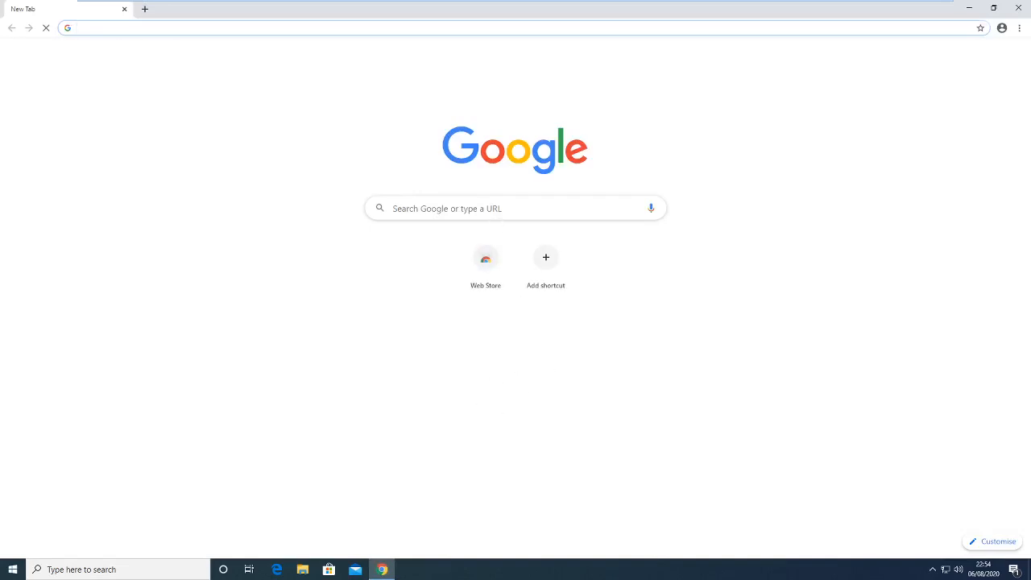
type("cisco")
key("Return")
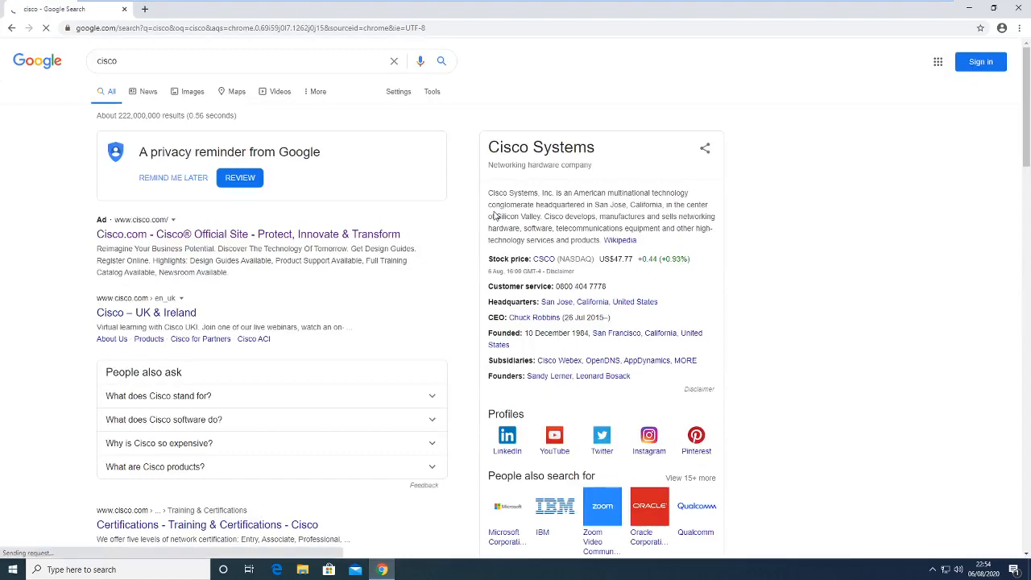
left_click(146, 312)
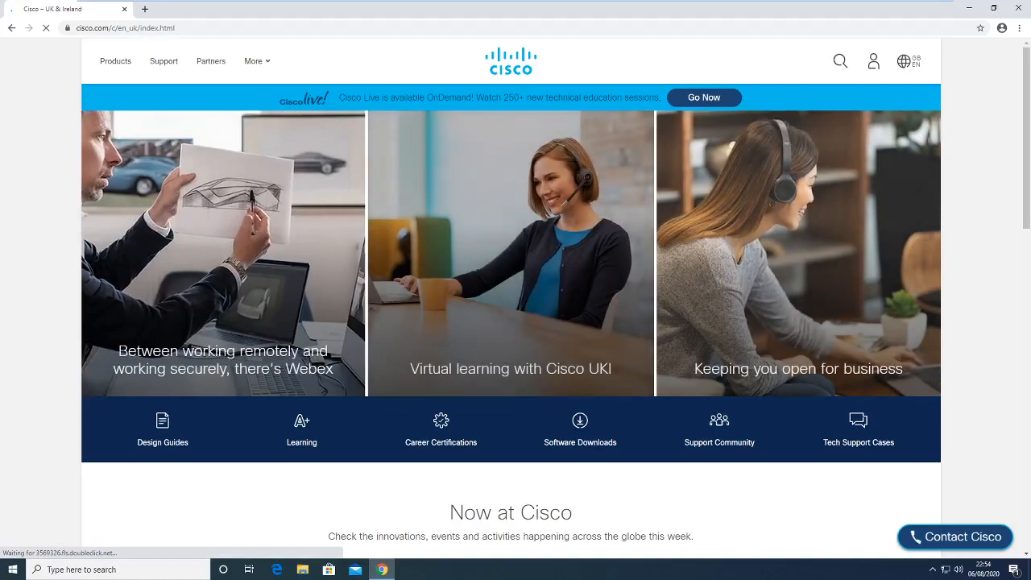
left_click_drag(175, 28, 69, 27)
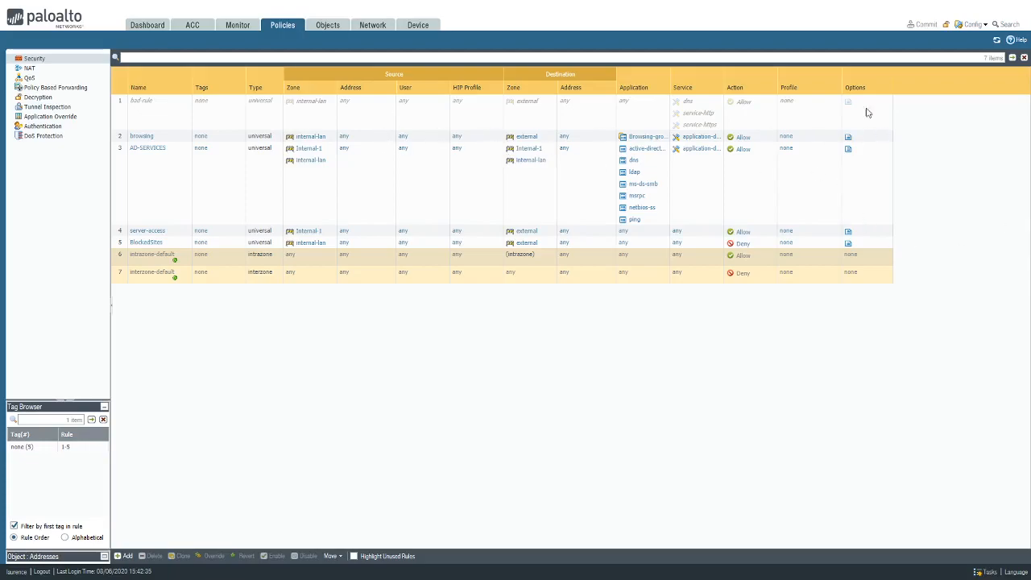
Back on the firewall, open the application group Browsing-group to check its allowed applications, and close it without changes
left_click(327, 25)
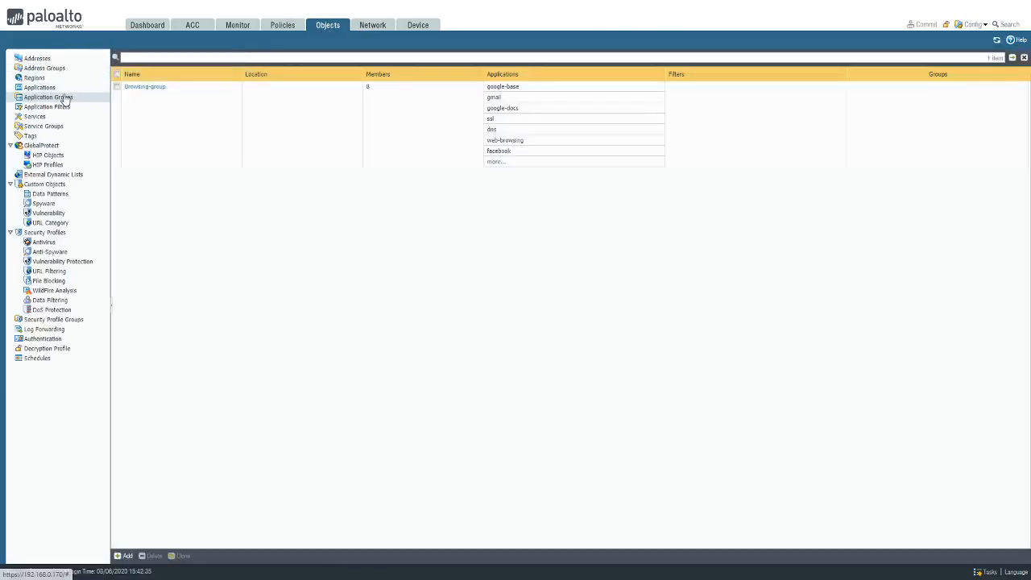
left_click(153, 87)
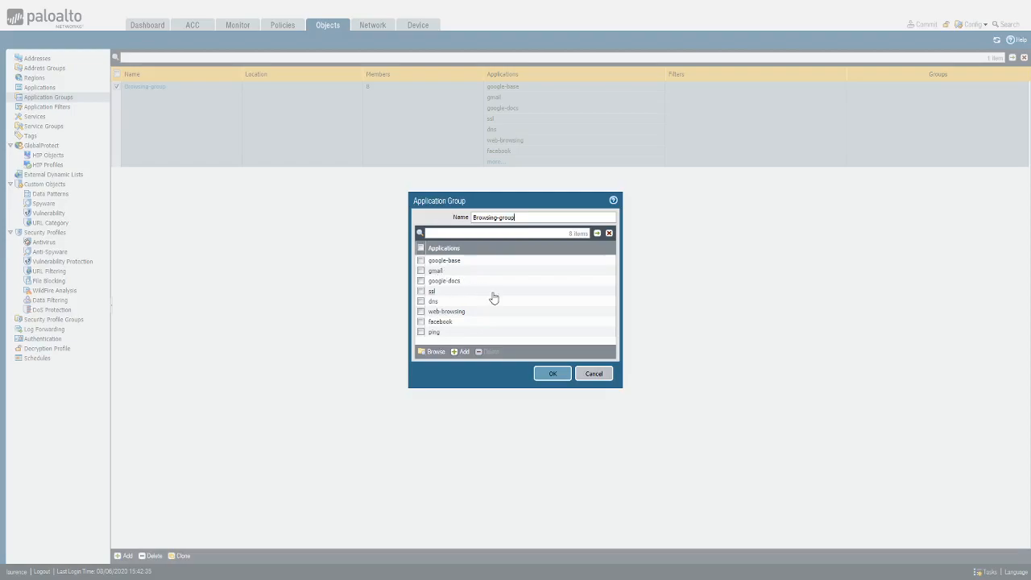
left_click(599, 375)
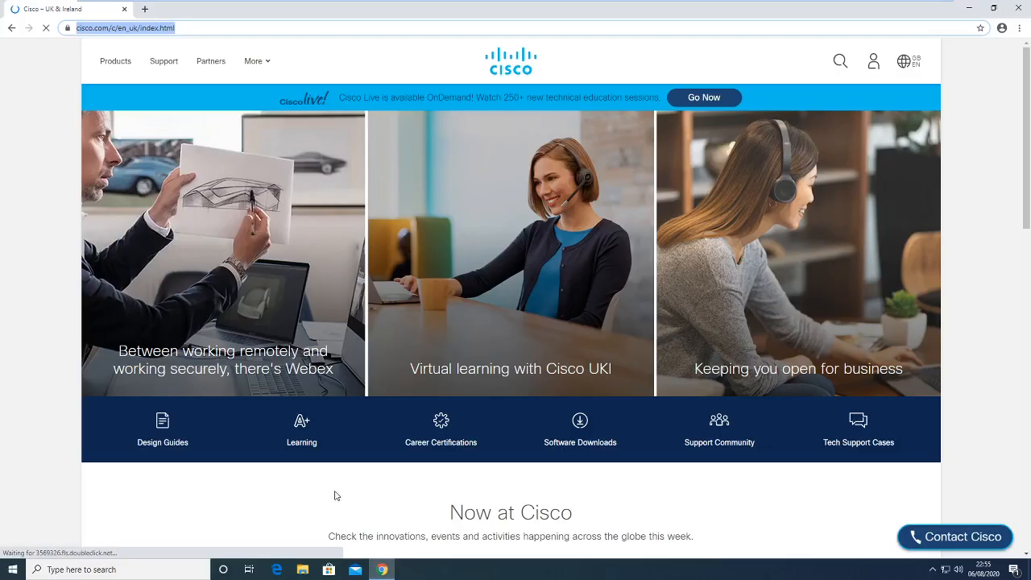
In Chrome on the Windows PC, search for facebook and open the Facebook login page
triple_click(193, 31)
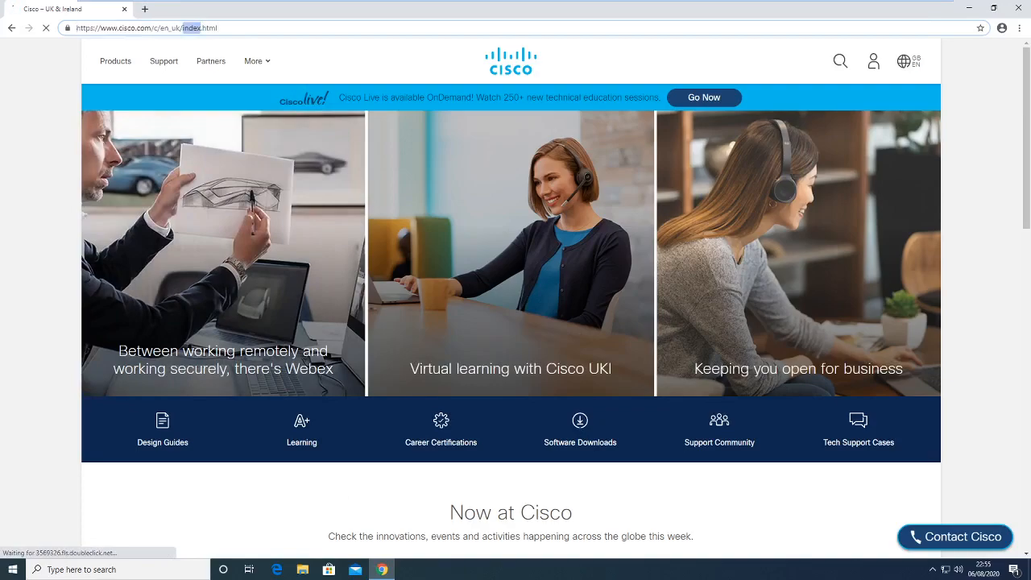
double_click(193, 31)
left_click_drag(217, 29, 51, 19)
type("facebook")
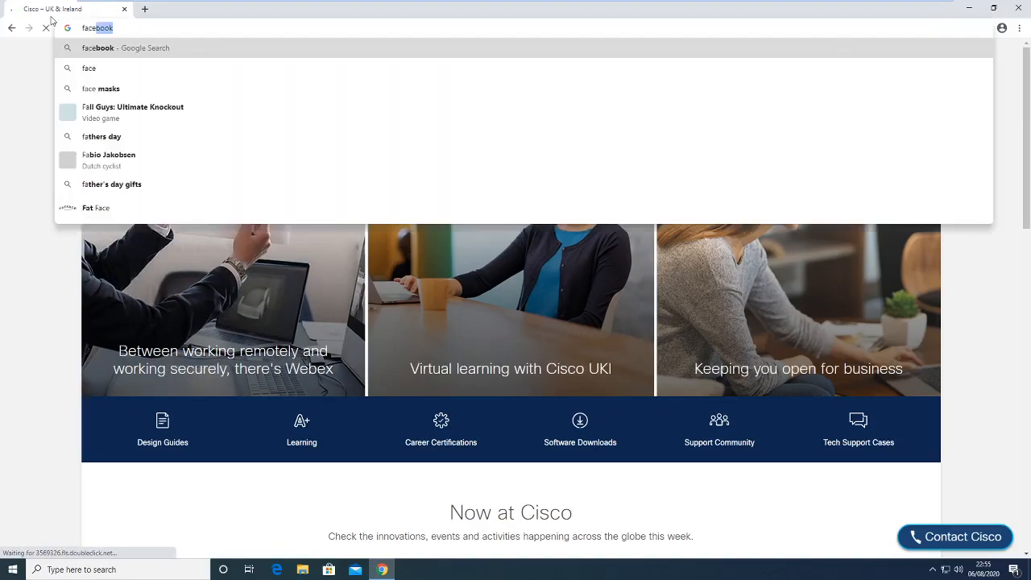
key("Return")
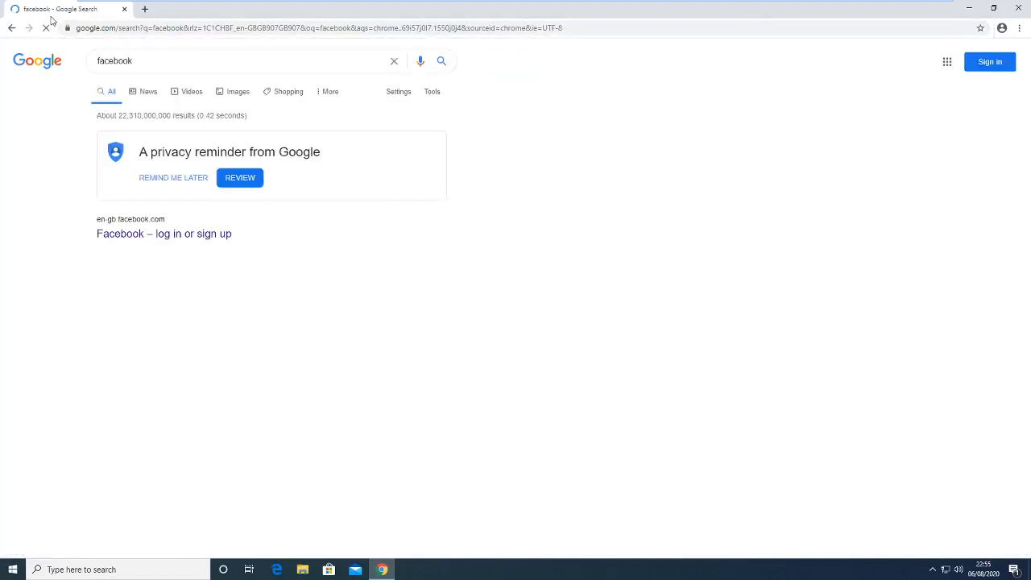
left_click(137, 240)
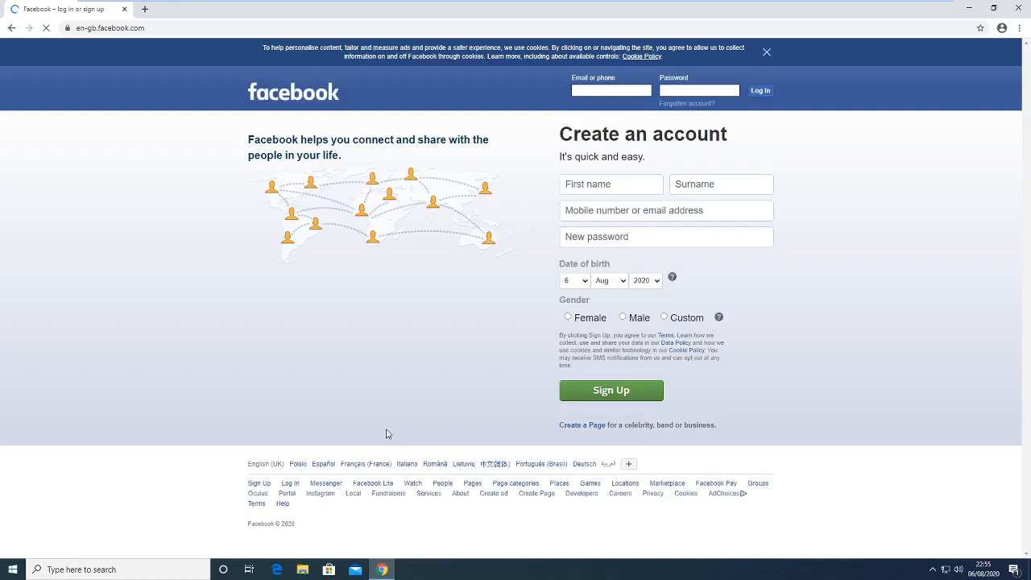
Search for tumblr in Chrome and try to open the Tumblr website from the results
left_click_drag(150, 28, 35, 27)
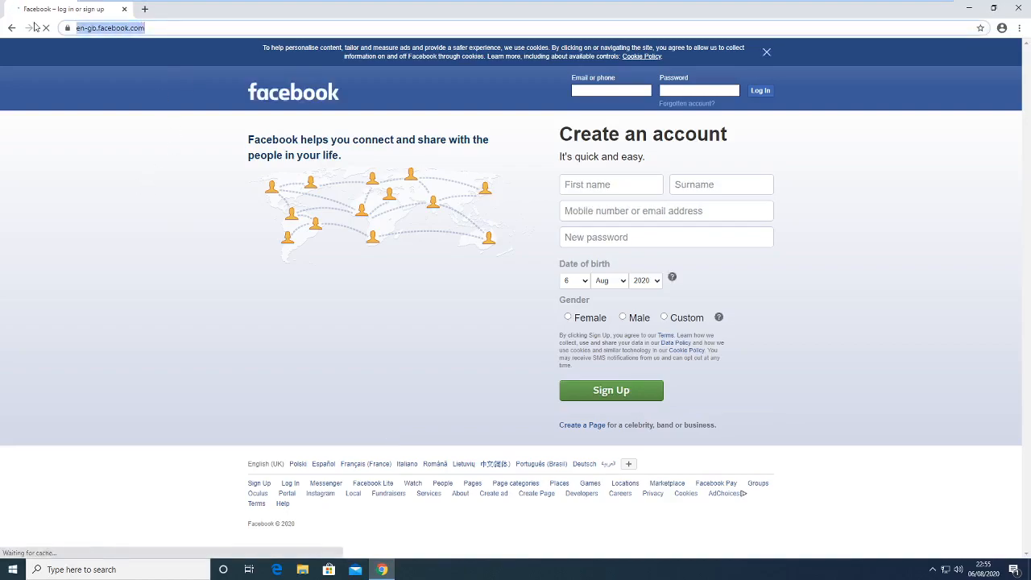
type("tumb")
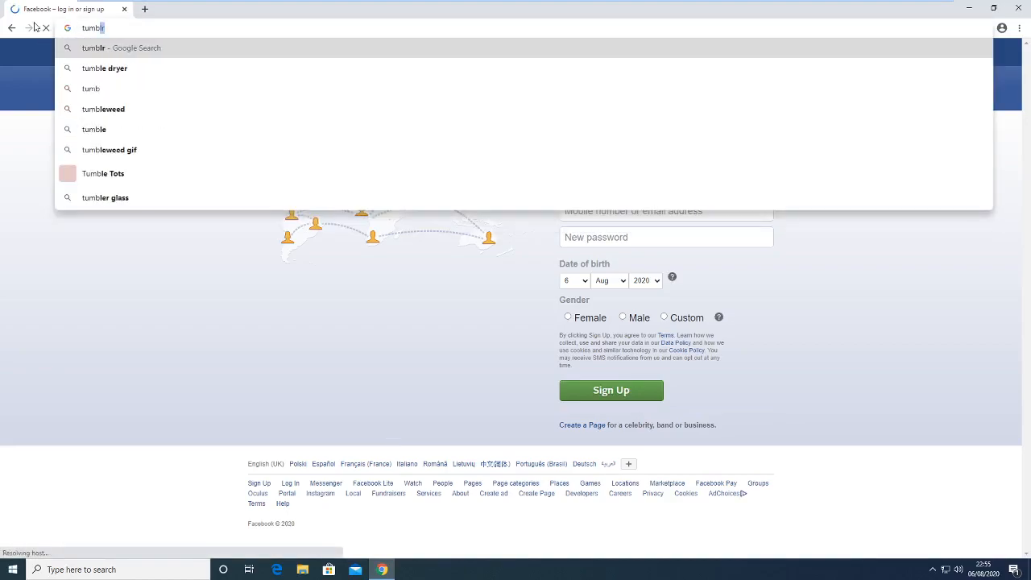
key("Return")
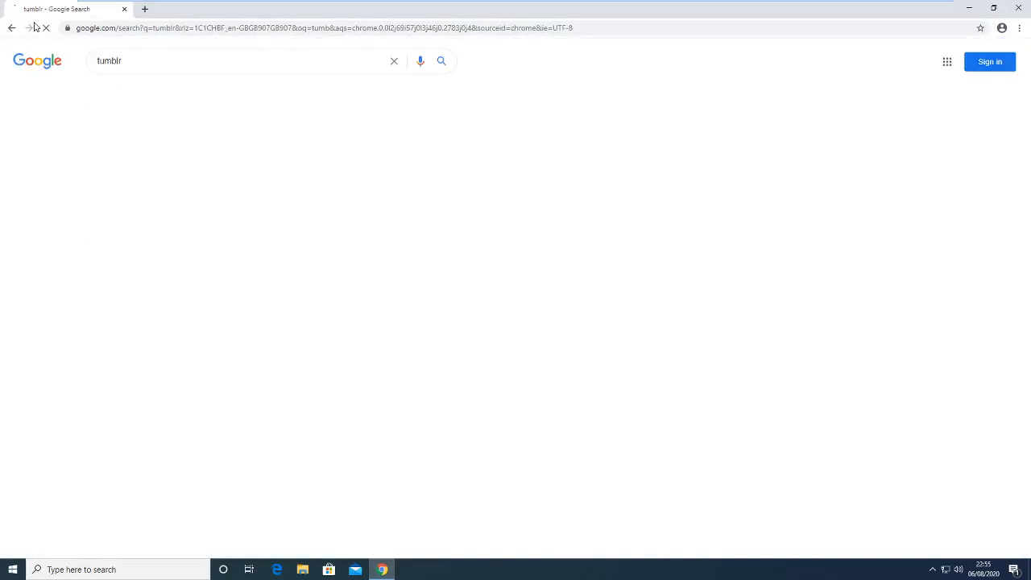
left_click(132, 239)
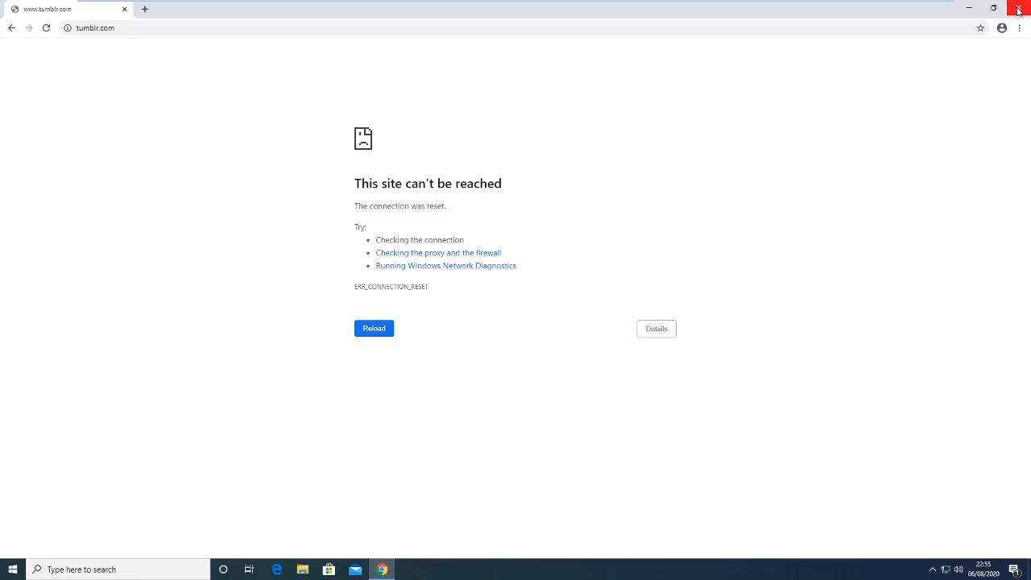
Switch back to the firewall, examine the browsing and AD-SERVICES security rules, and switch to the network topology diagram
key("alt+Tab")
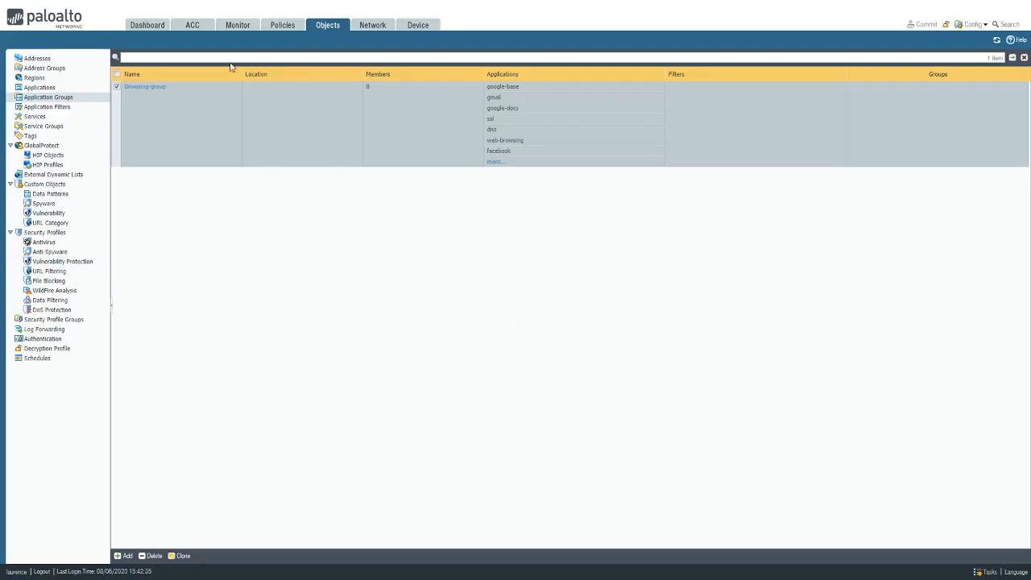
left_click(282, 25)
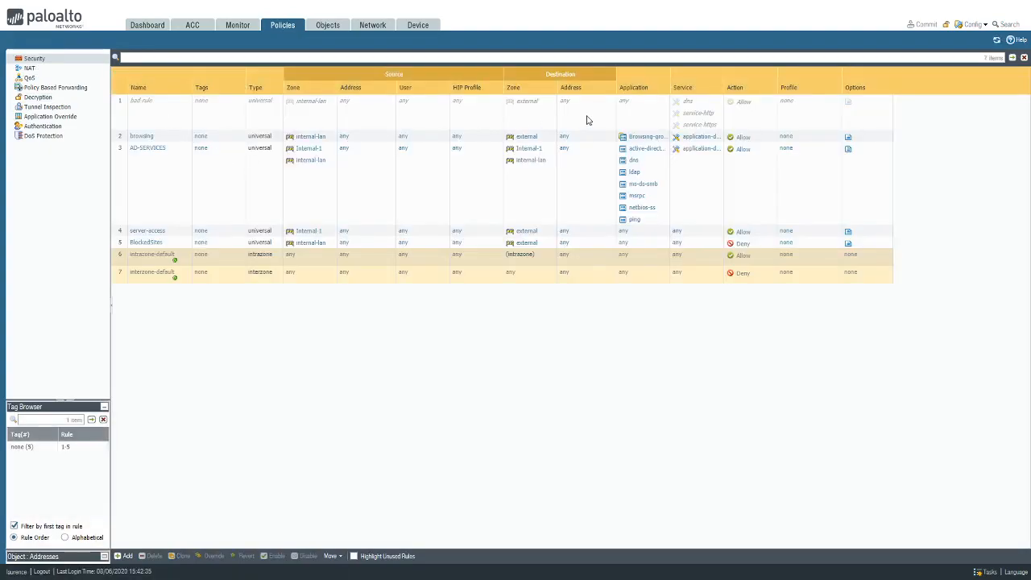
mouse_move(654, 138)
left_click(158, 188)
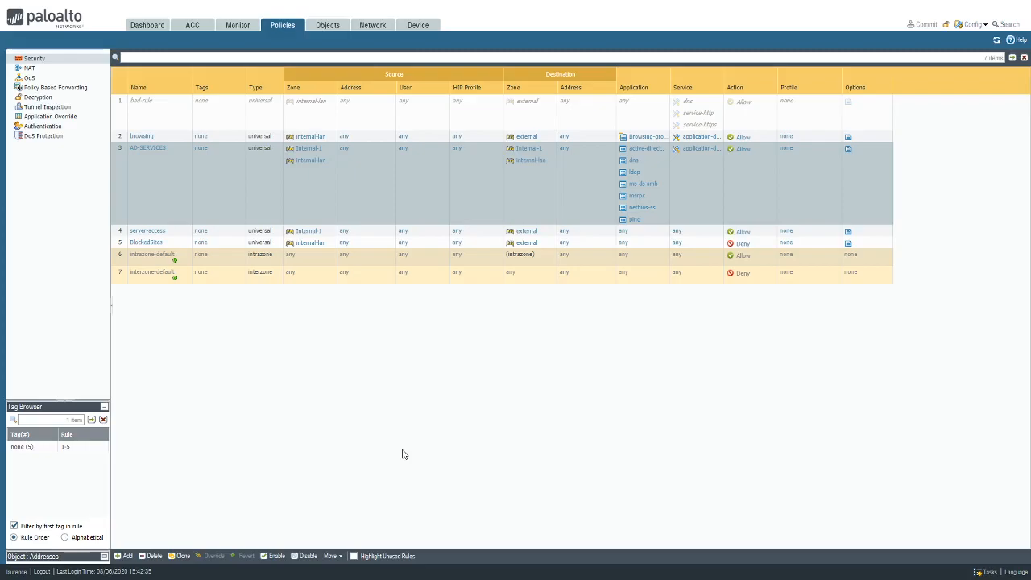
key("alt+Tab")
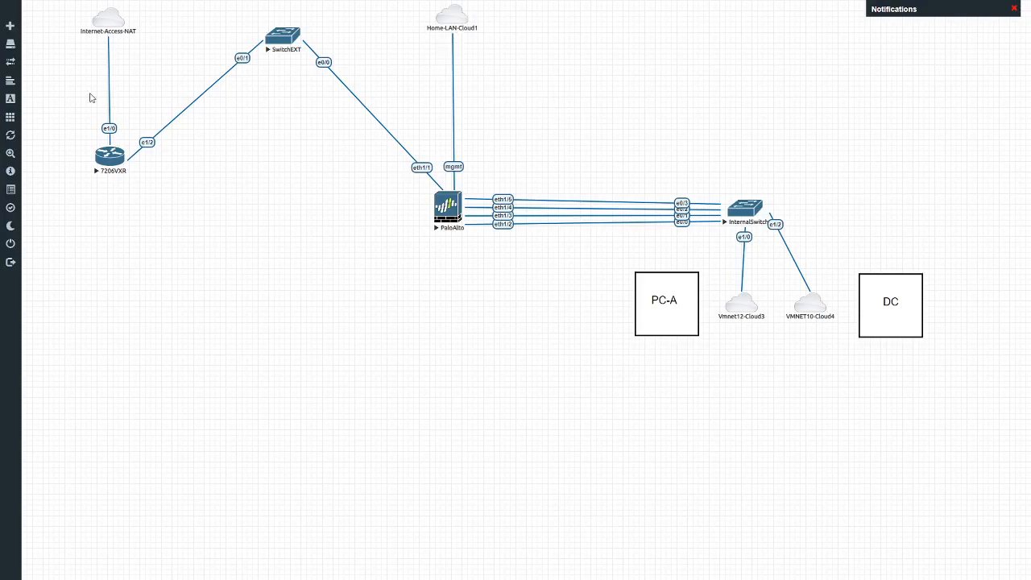
Open the form for adding a new network, check the available network types, and close it without saving
left_click(37, 32)
left_click(64, 53)
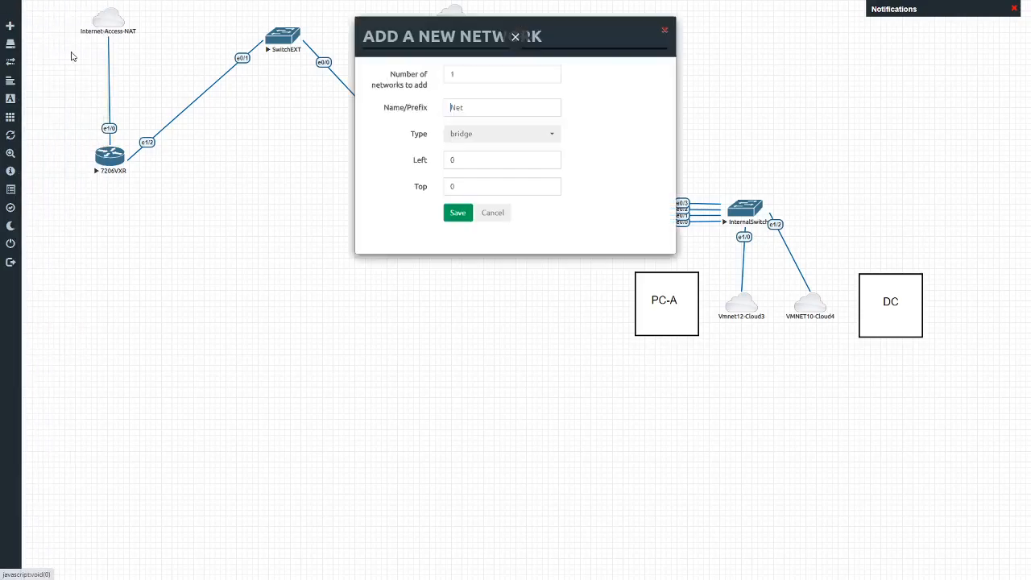
left_click(552, 133)
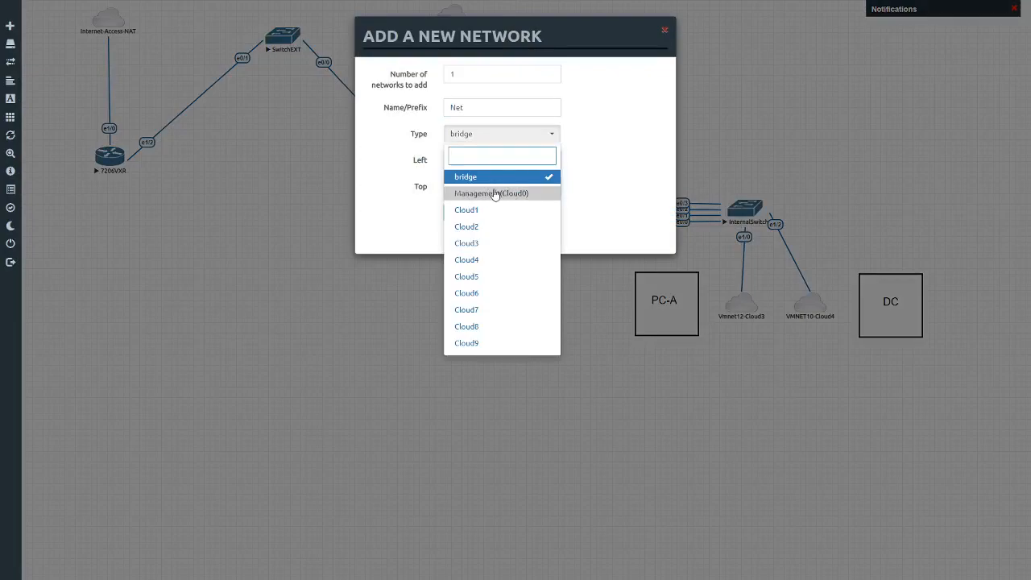
left_click(637, 192)
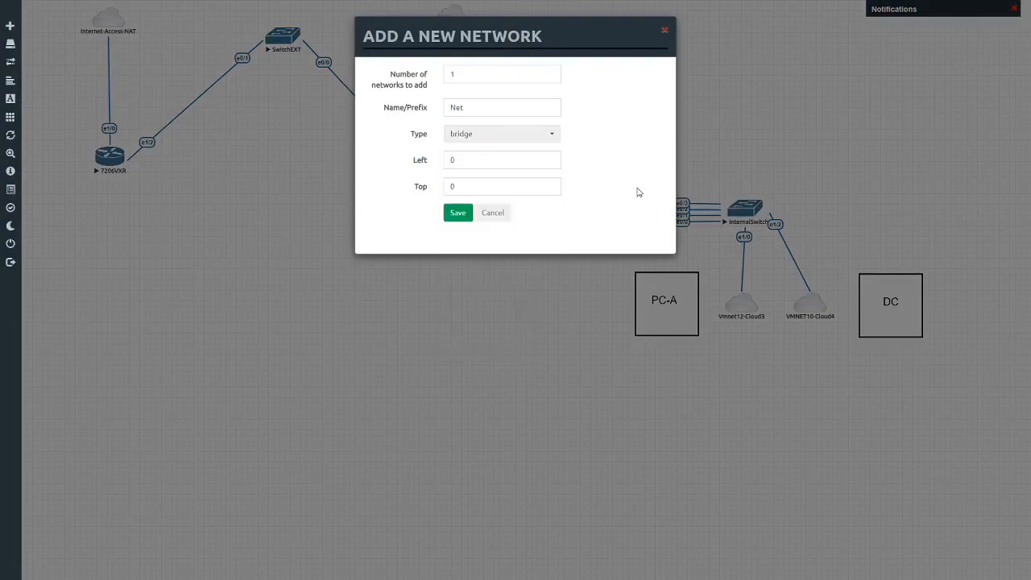
left_click(665, 30)
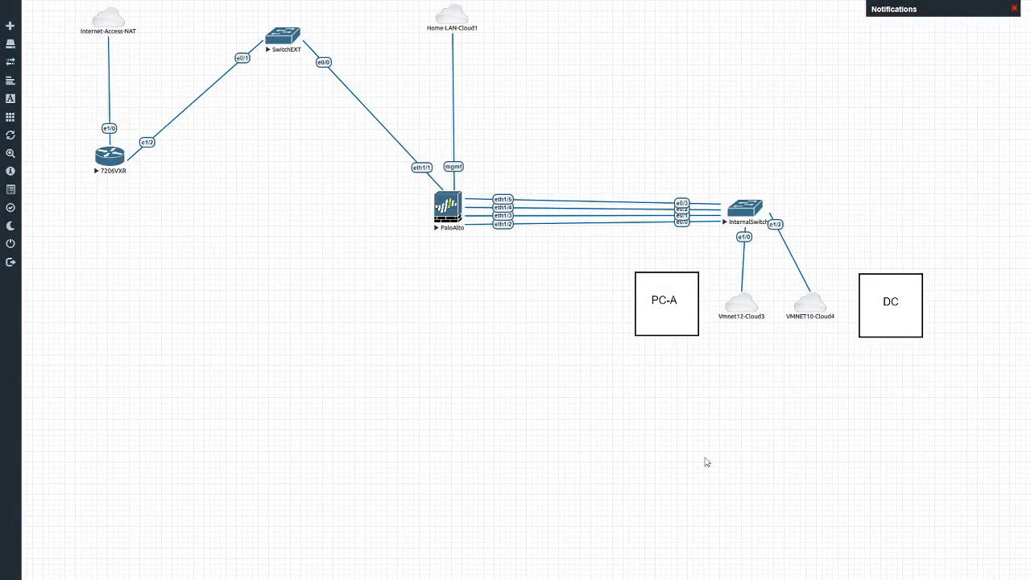
Examine the Home-LAN-Cloud1, Vmnet12-Cloud3 and VMNET10-Cloud4 networks in the topology diagram
mouse_move(456, 21)
mouse_move(746, 313)
mouse_move(796, 323)
left_click(807, 317)
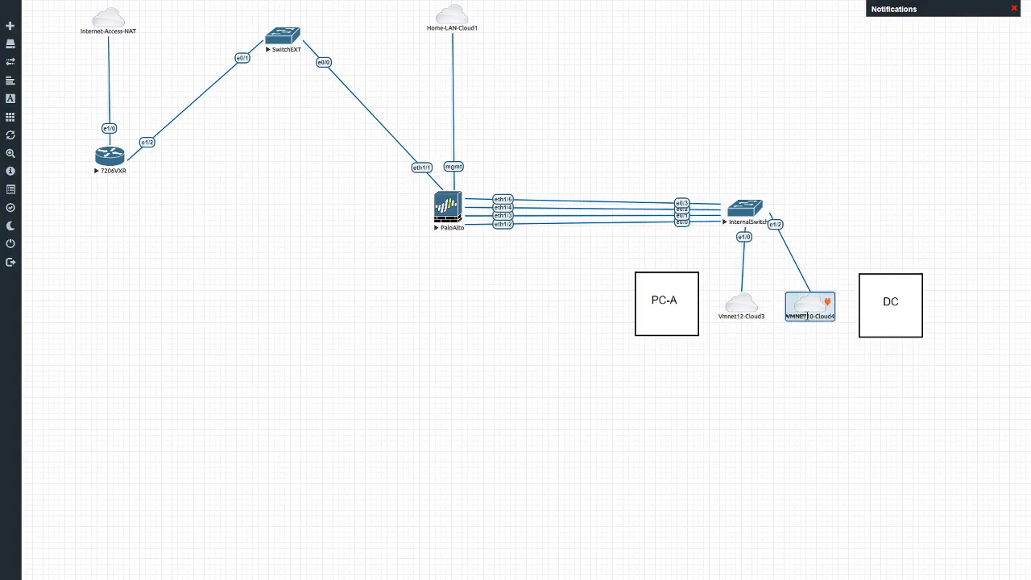
left_click(775, 345)
mouse_move(729, 317)
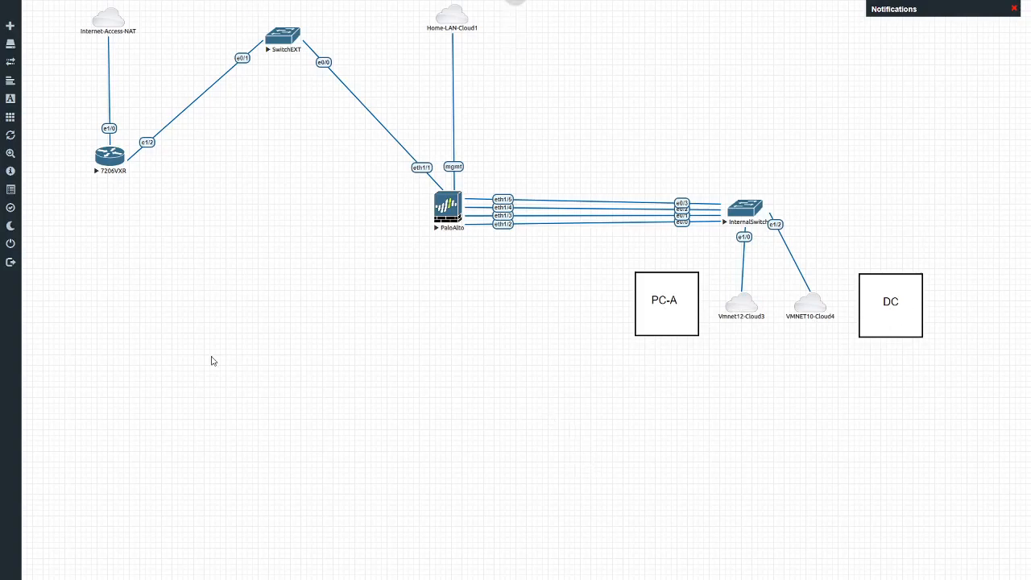
Switch back to the firewall, search the application objects for active-directory, and check that application's standard ports and dependencies before closing its details
key("ctrl+Tab")
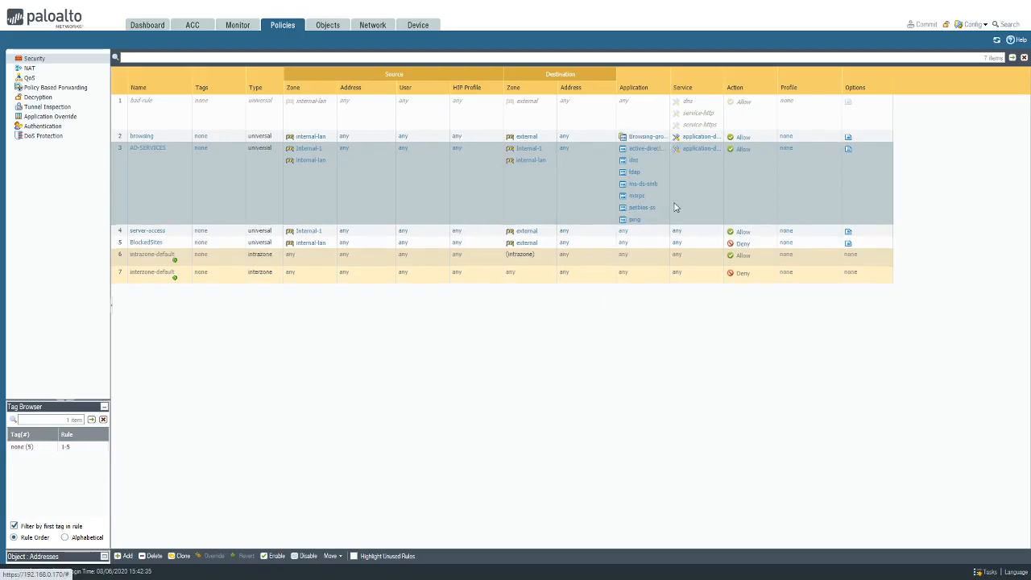
left_click(329, 25)
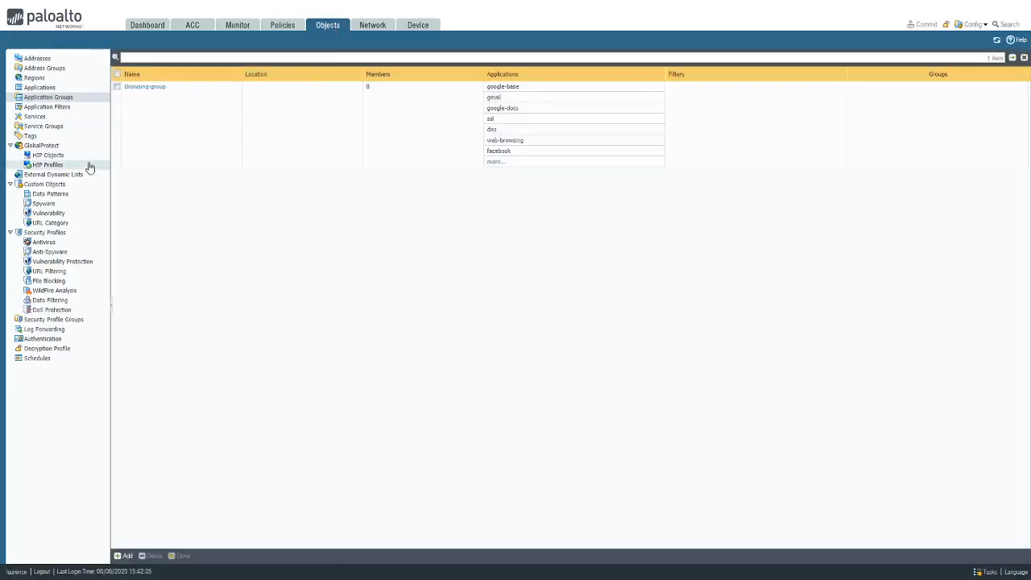
left_click(36, 88)
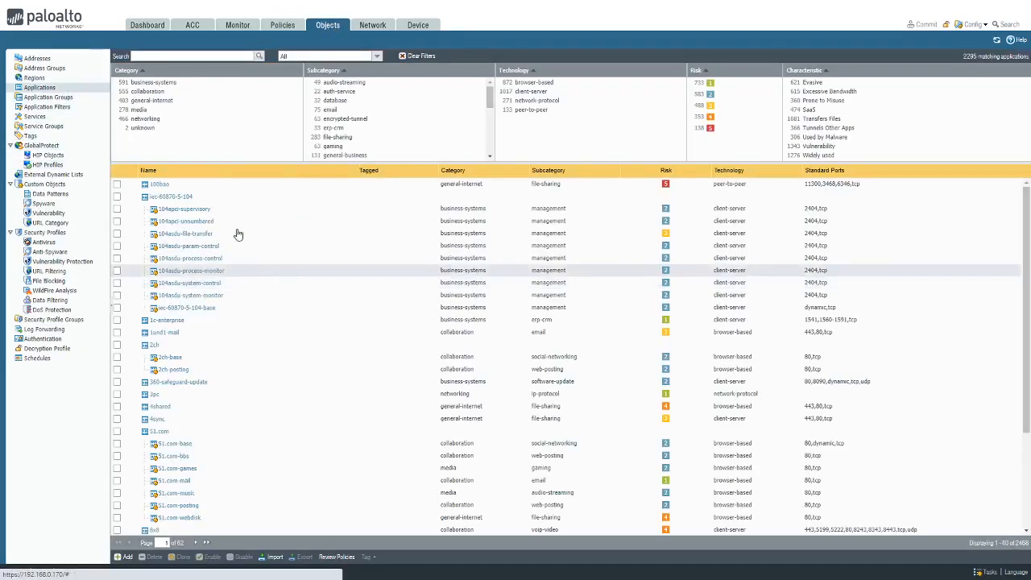
left_click(211, 56)
type("active")
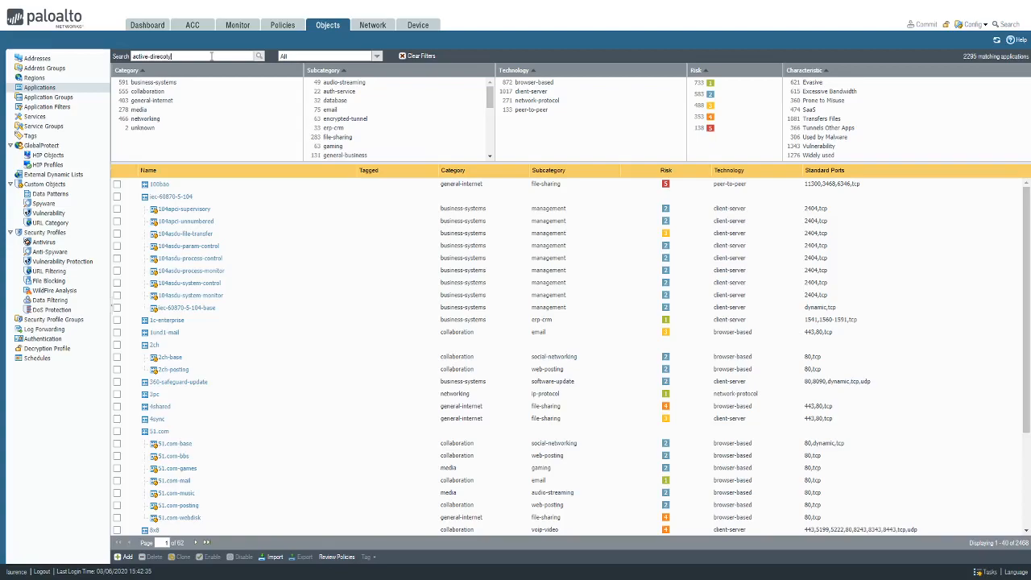
type("-directo")
type("t")
key("Return")
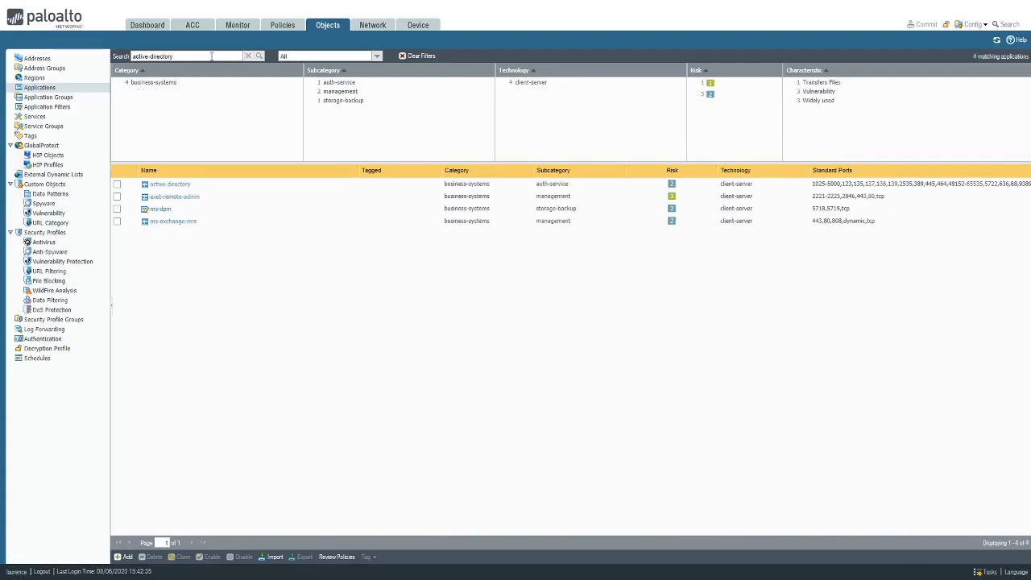
left_click(169, 185)
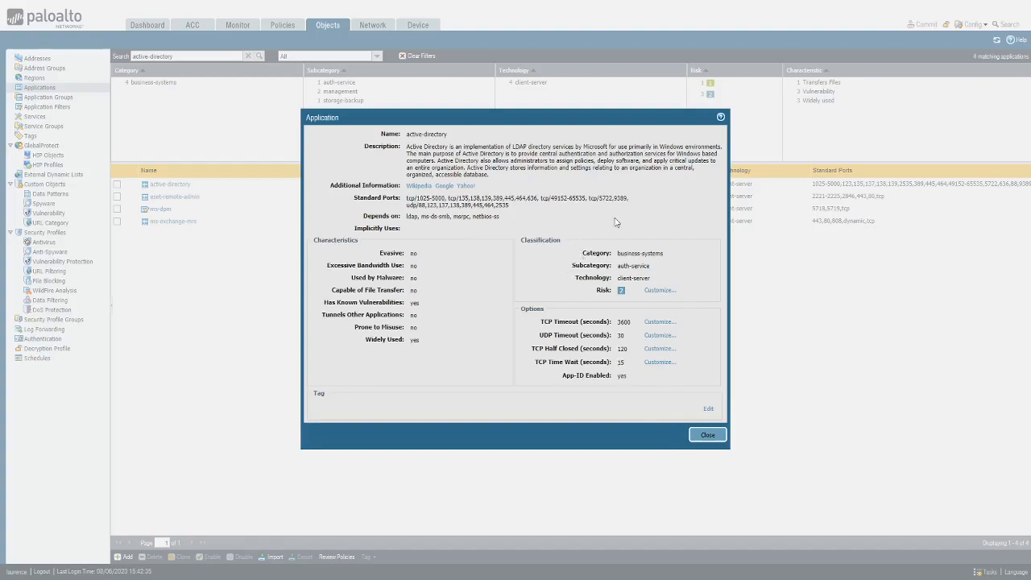
left_click(707, 436)
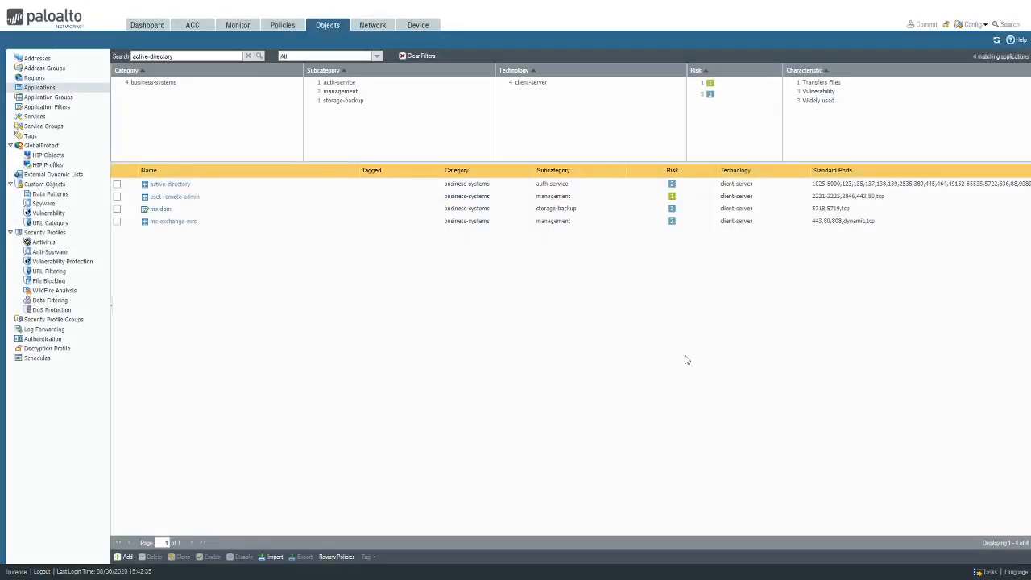
Review the security rules and the source zones of the browsing-traffic NAT rule, and display the firewall's network zones
left_click(293, 28)
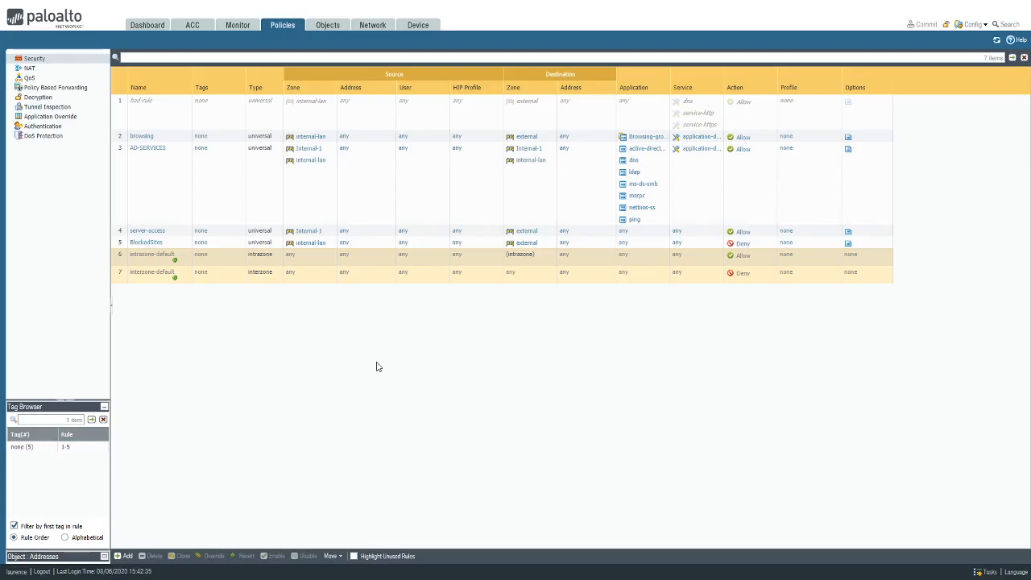
left_click(30, 69)
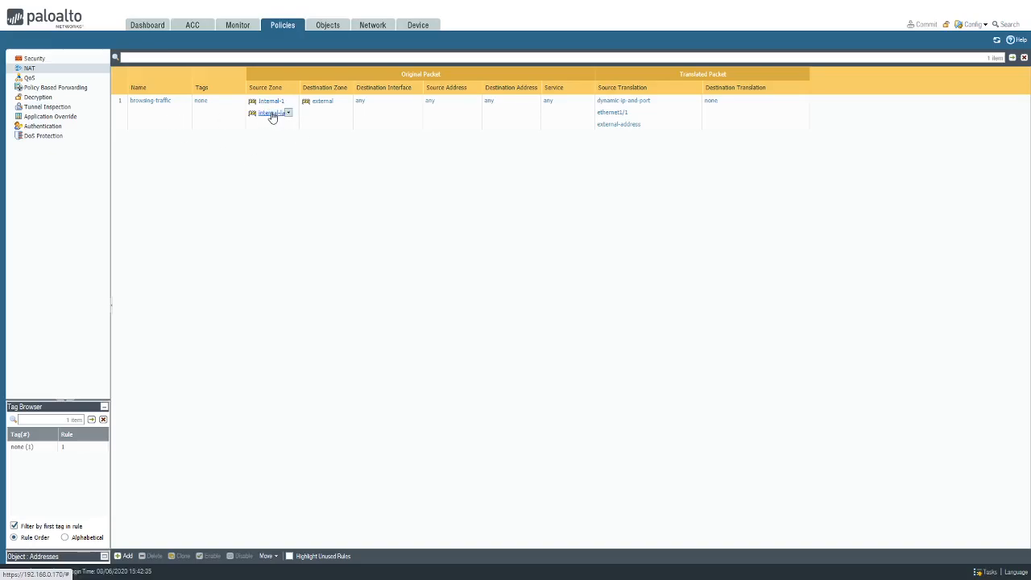
left_click(327, 29)
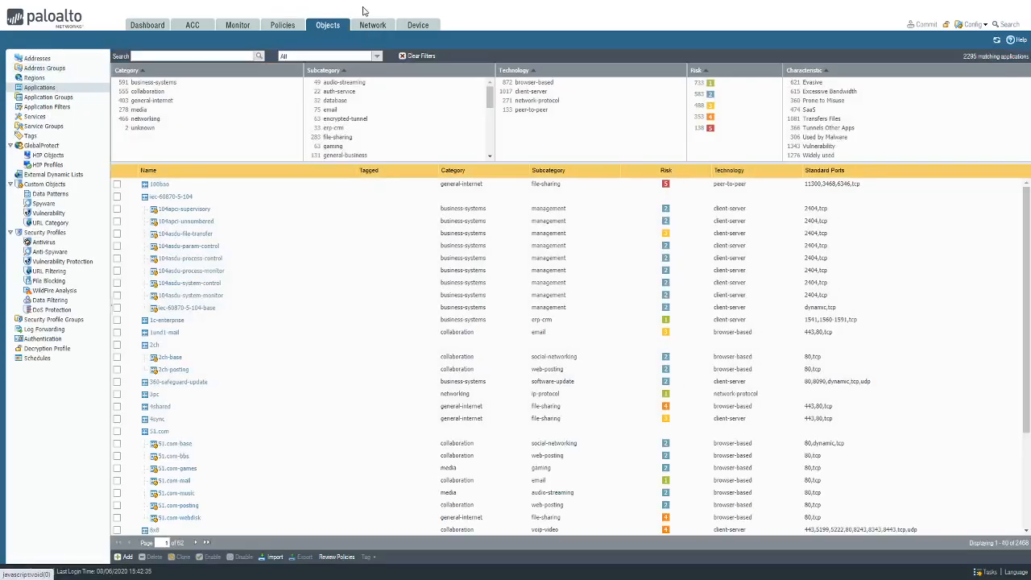
left_click(370, 27)
left_click(33, 70)
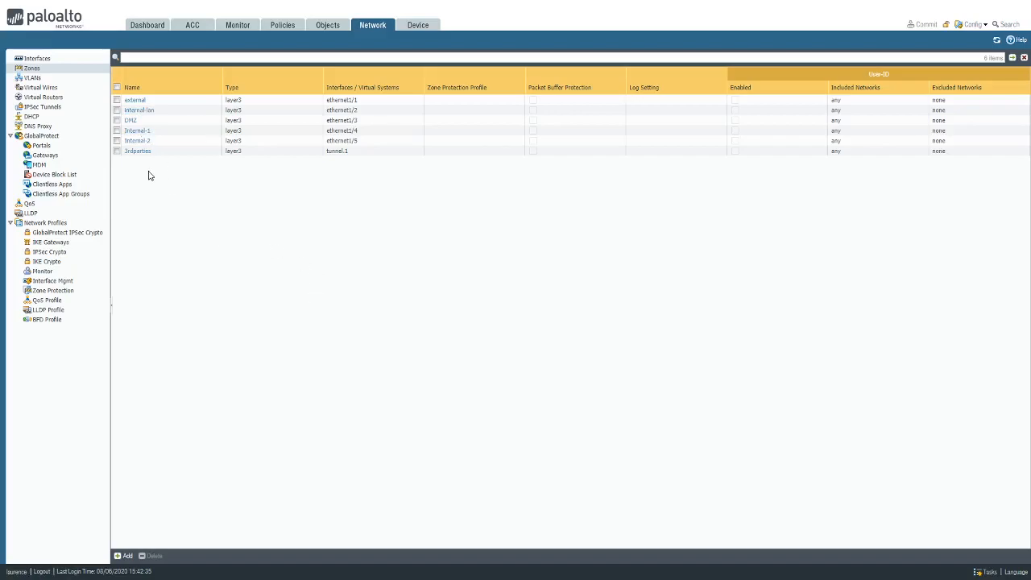
Recheck the NAT rule against the list of network zones, and return to the application objects
left_click(280, 27)
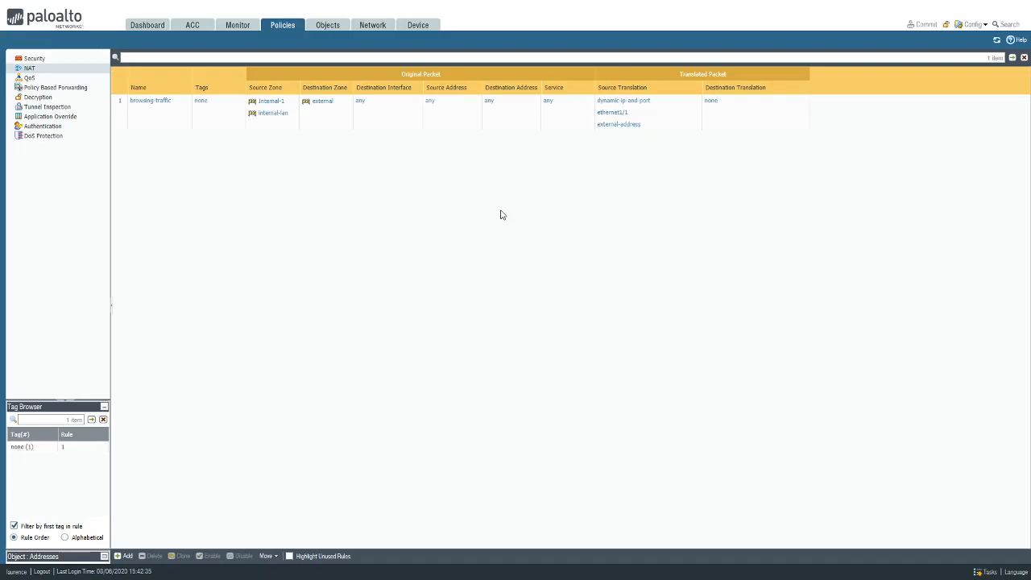
left_click(371, 29)
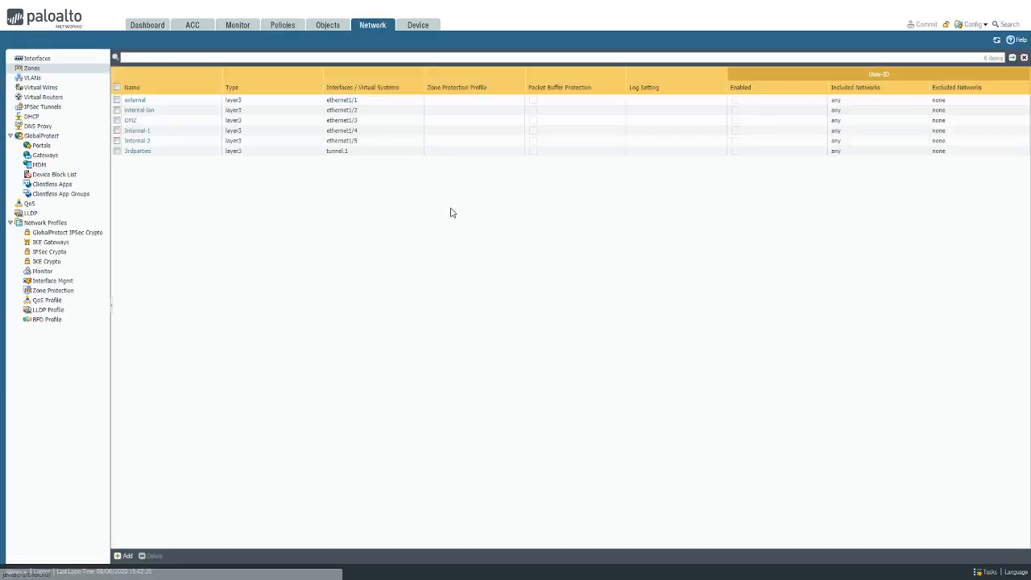
left_click(327, 25)
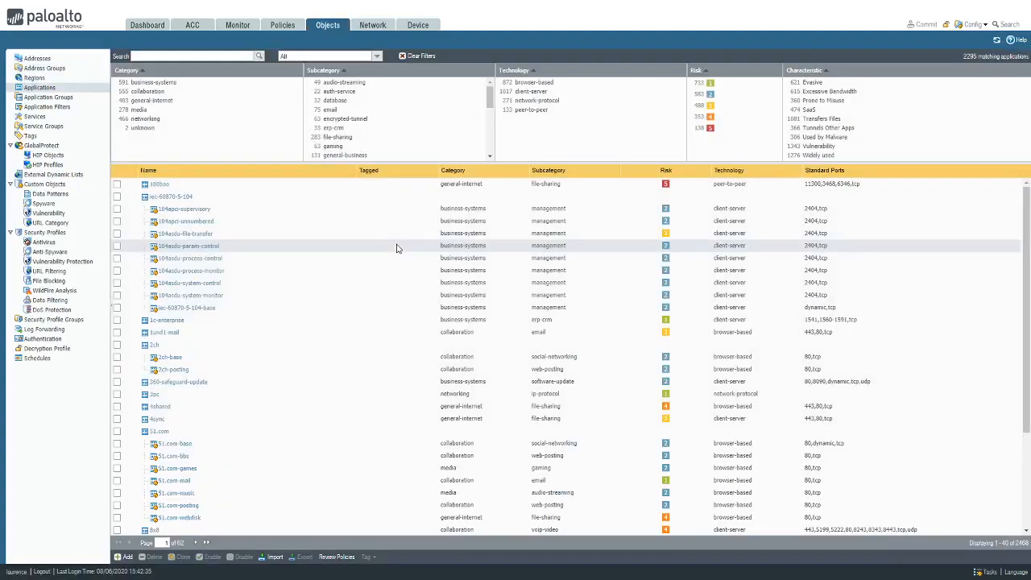